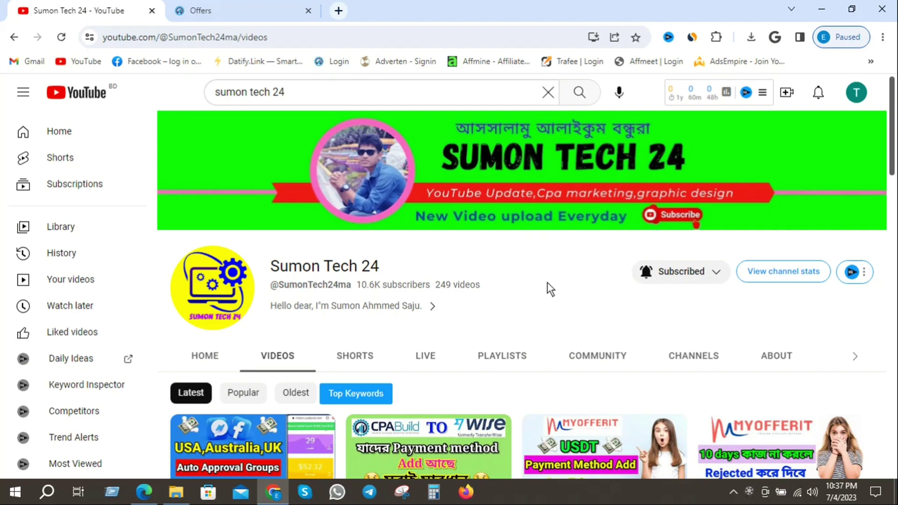
# Select the Sumon Tech 24 channel name, then switch to the CPA Build offers tab
pyautogui.moveTo(393, 272); pyautogui.dragTo(269, 269)
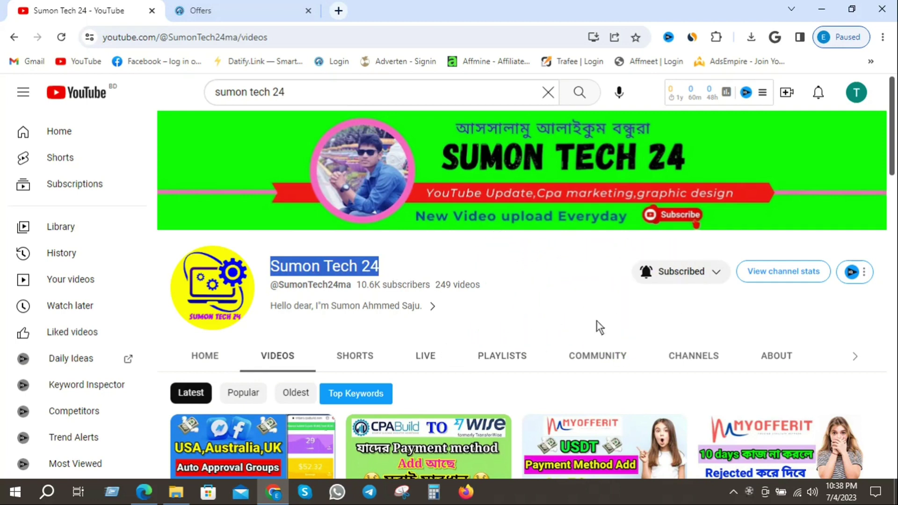
pyautogui.click(277, 9)
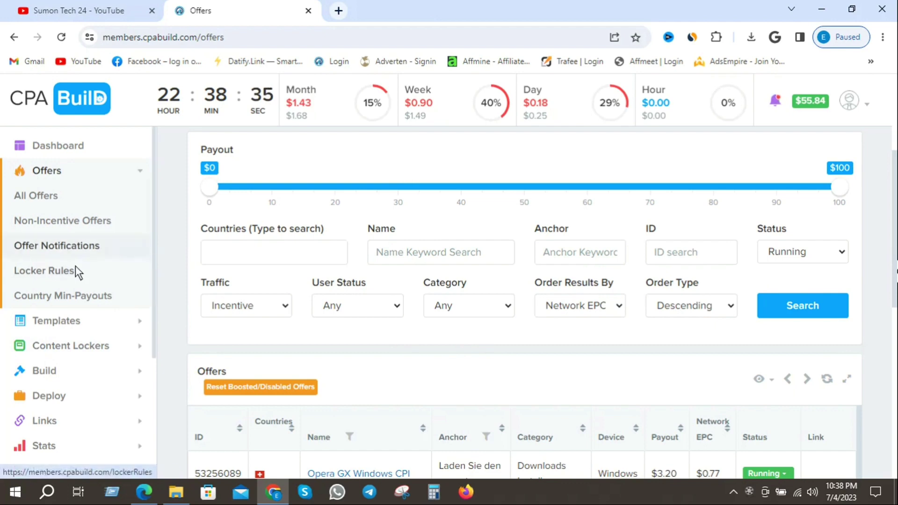
# Scroll down the CPA Build sidebar and expand the Referrals section
pyautogui.scroll(-3, 89, 281)
pyautogui.scroll(-4, 122, 346)
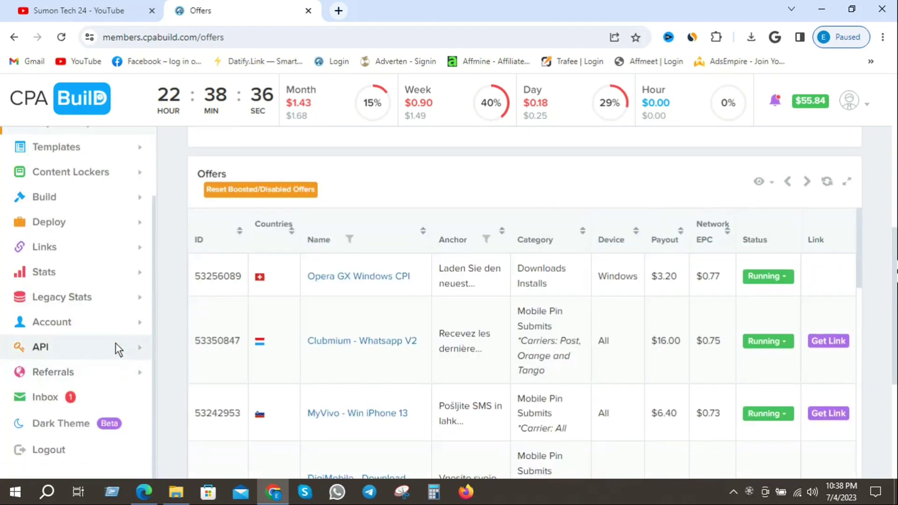
pyautogui.click(50, 372)
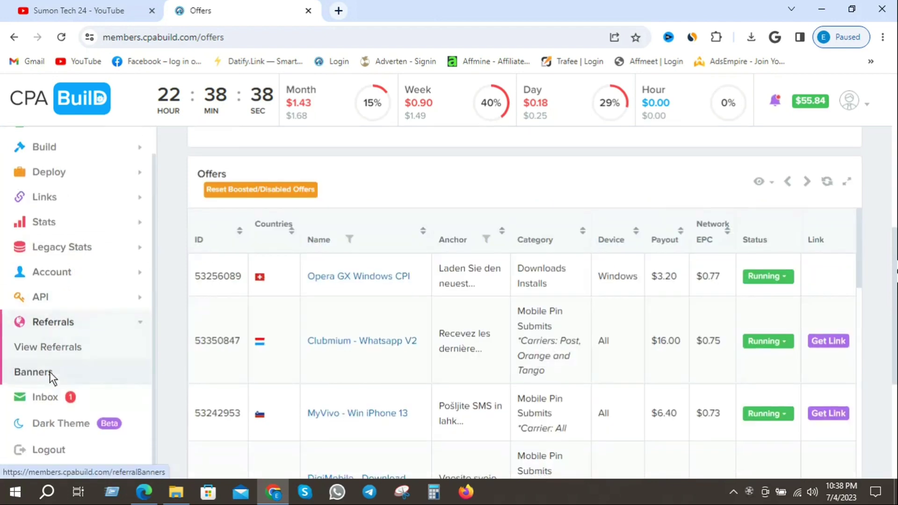
# Open View Referrals and scroll through the first page of referred users
pyautogui.click(38, 343)
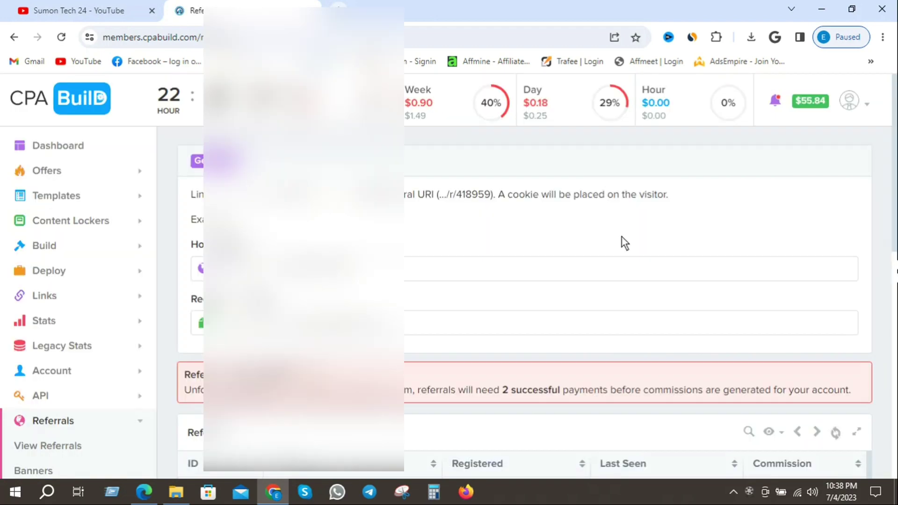
pyautogui.scroll(-2, 645, 233)
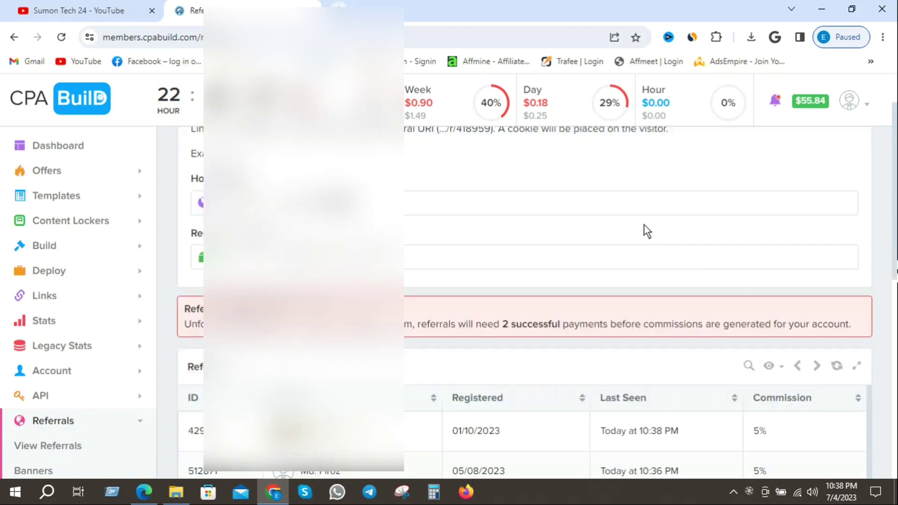
pyautogui.scroll(-3, 645, 225)
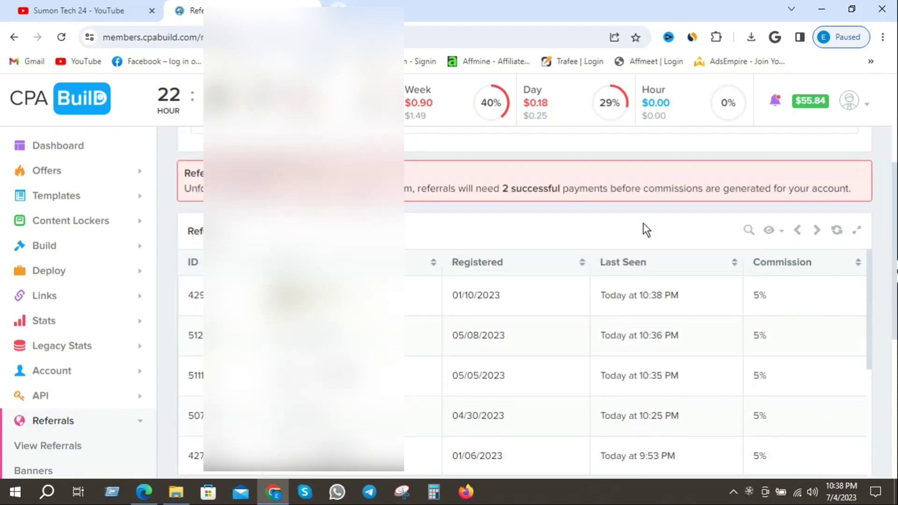
pyautogui.scroll(-1, 644, 229)
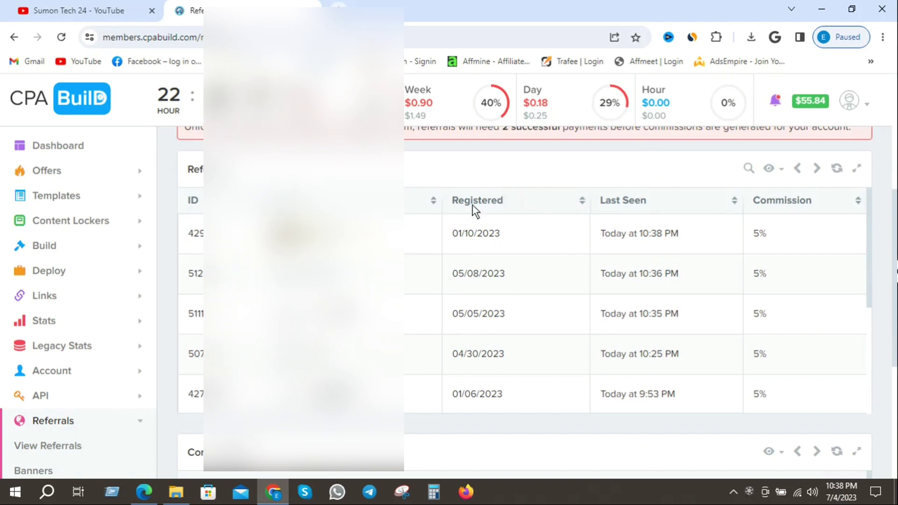
pyautogui.scroll(-3, 501, 276)
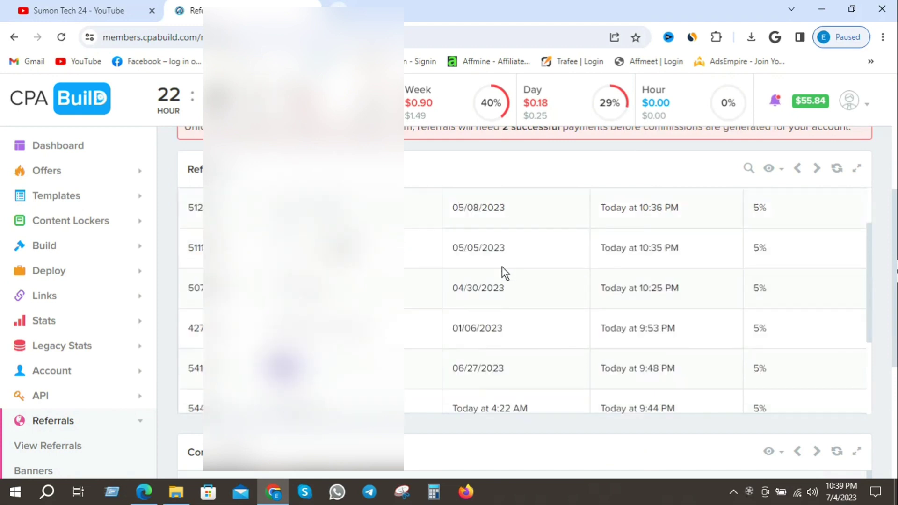
pyautogui.scroll(-1, 503, 268)
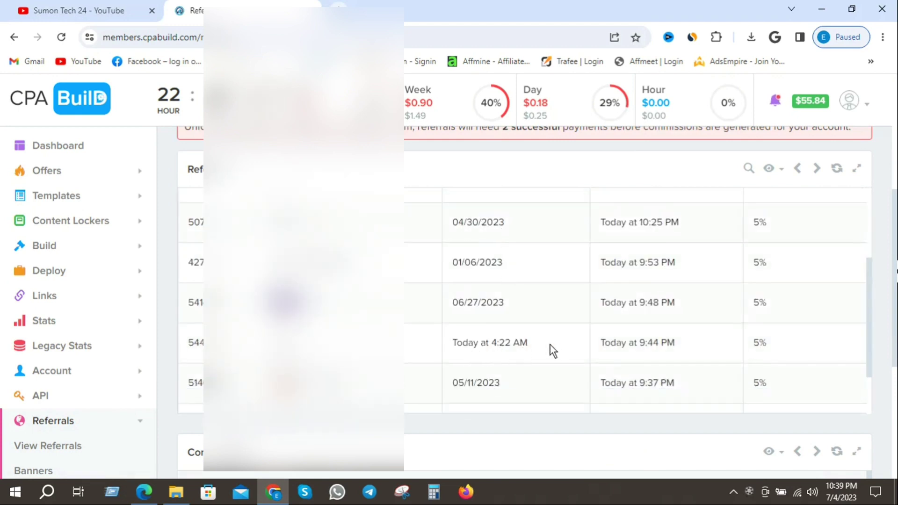
pyautogui.scroll(-2, 501, 330)
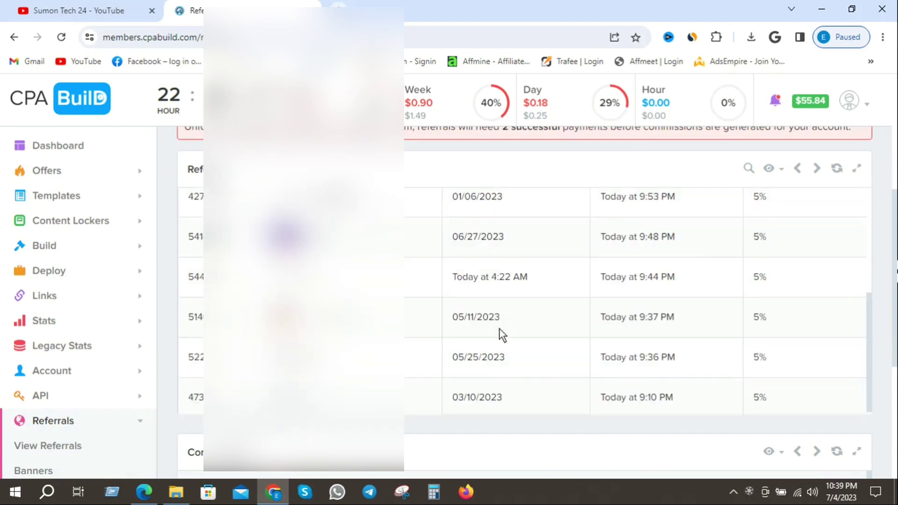
# Advance through the next two pages of the referrals table
pyautogui.click(815, 168)
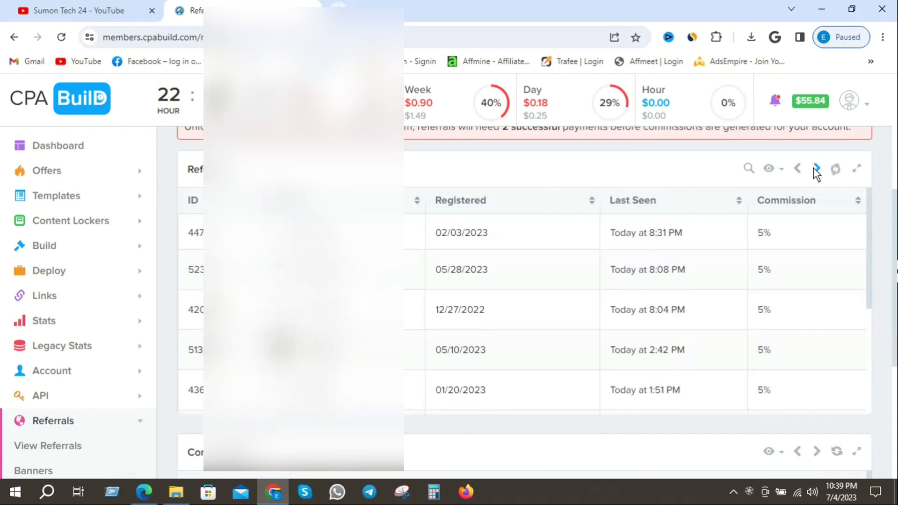
pyautogui.scroll(-2, 496, 235)
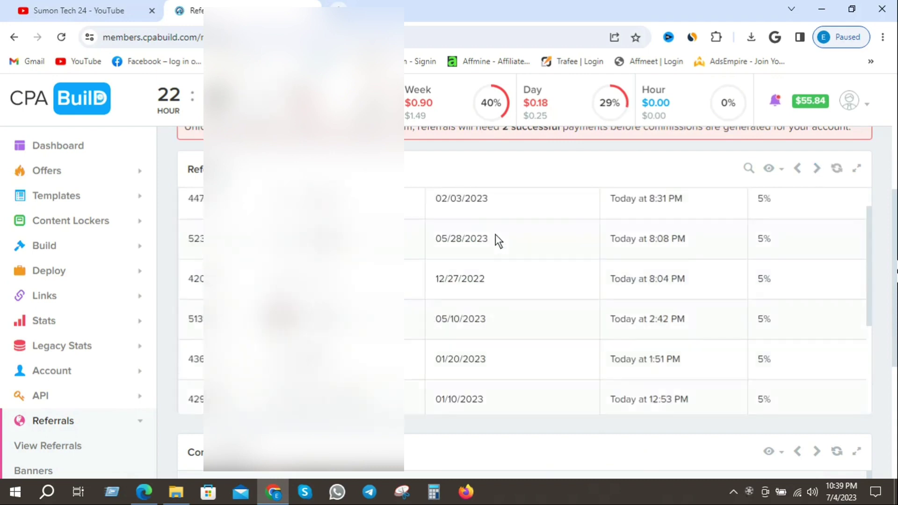
pyautogui.scroll(-2, 495, 234)
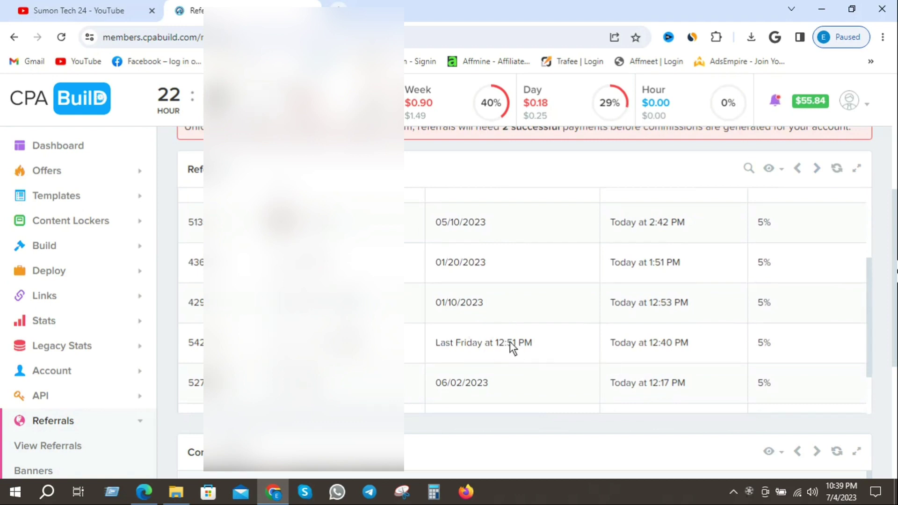
pyautogui.click(816, 168)
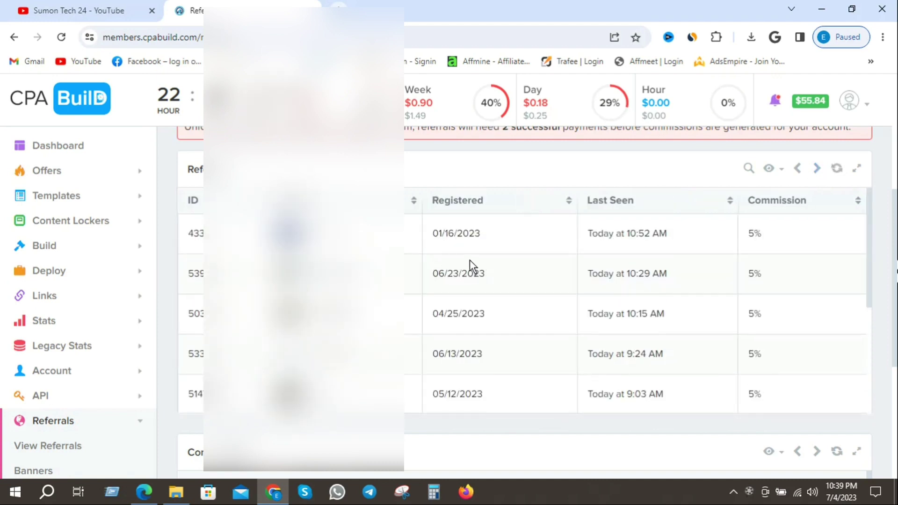
pyautogui.scroll(-1, 470, 260)
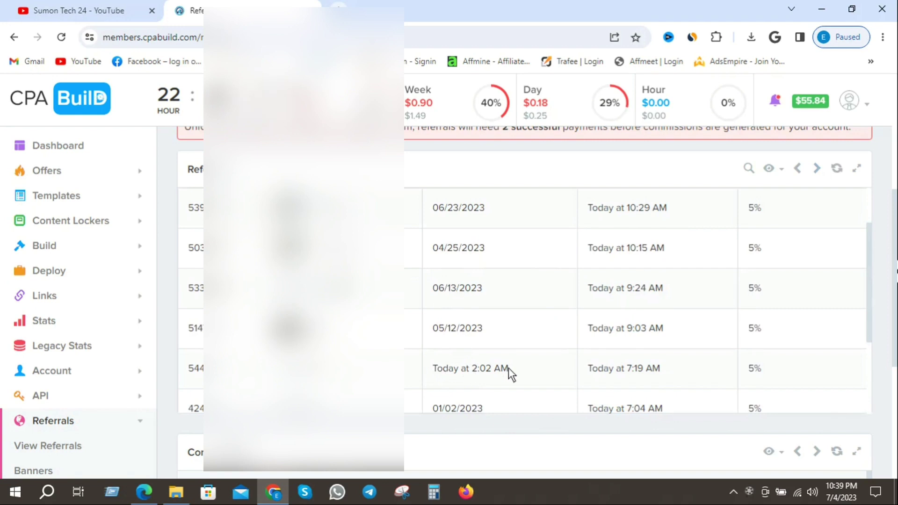
pyautogui.moveTo(485, 370)
# Open Account & Settings from the Account sidebar menu and scroll to the Login History table
pyautogui.click(55, 371)
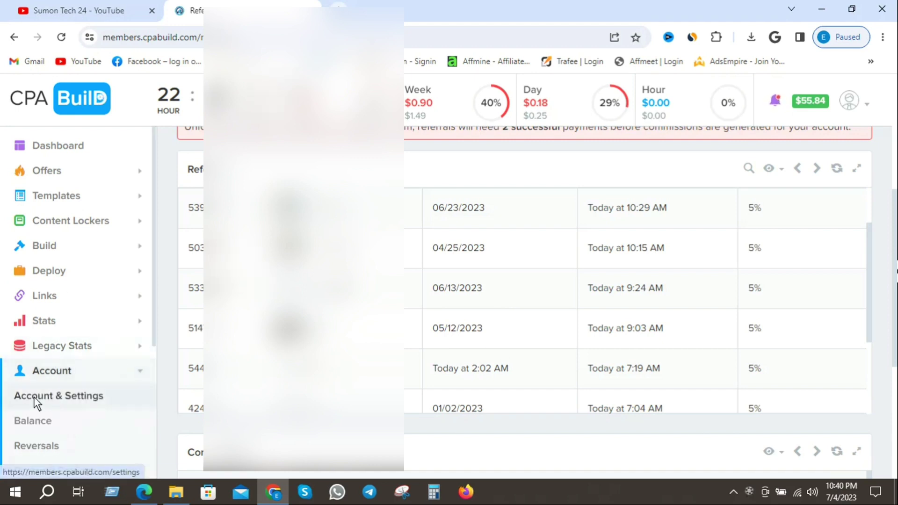
pyautogui.click(78, 396)
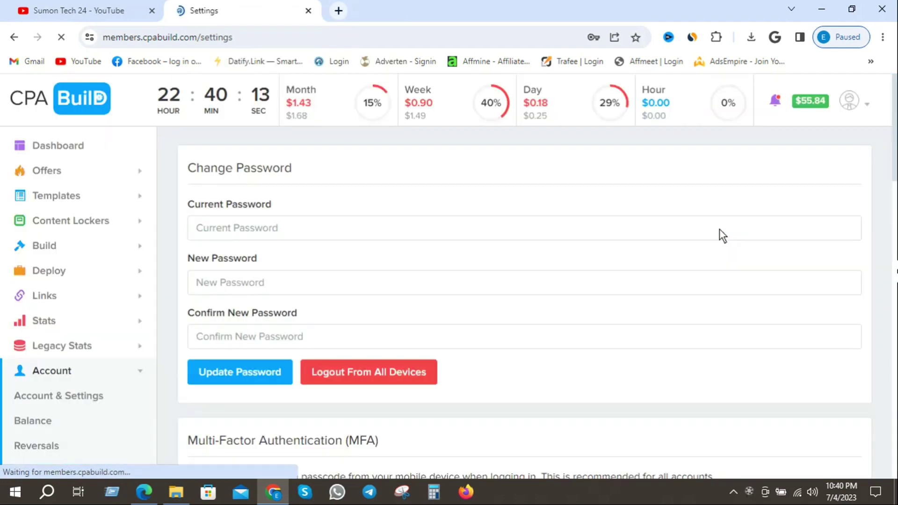
pyautogui.scroll(-5, 720, 229)
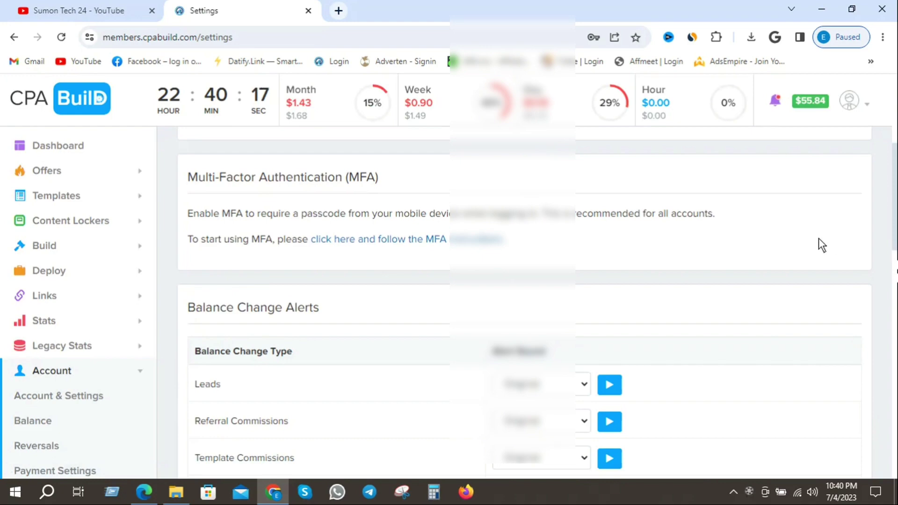
pyautogui.scroll(-10, 819, 236)
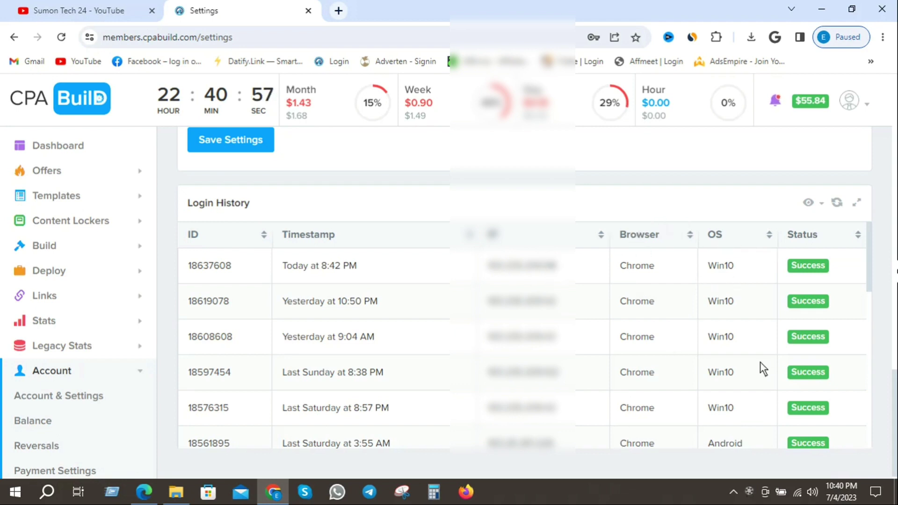
pyautogui.scroll(-3, 760, 368)
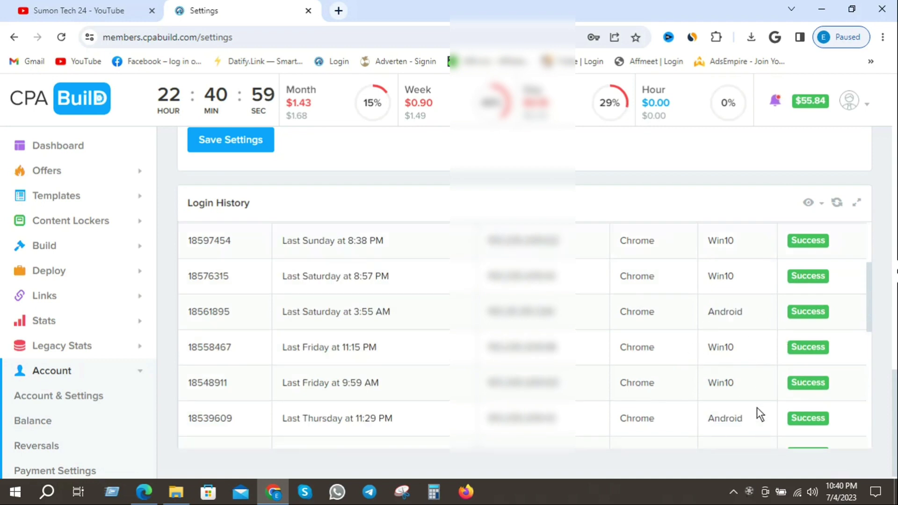
pyautogui.scroll(-2, 704, 377)
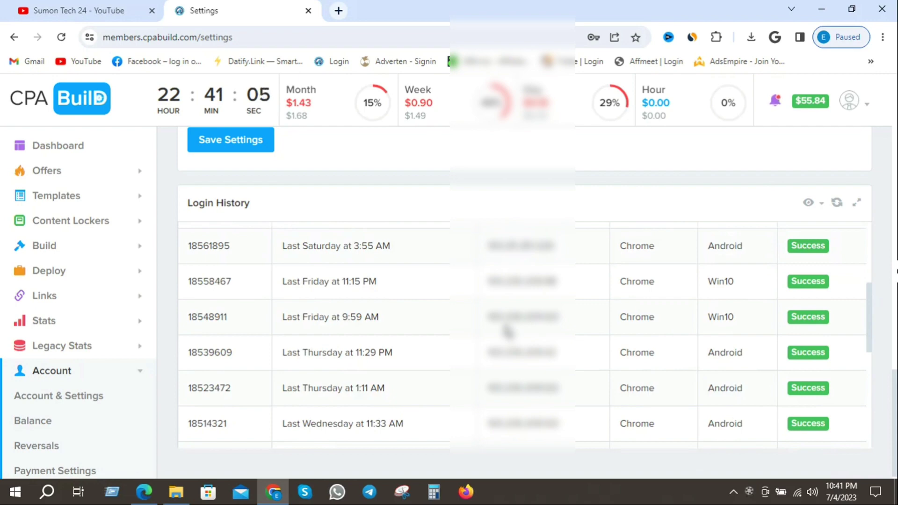
pyautogui.scroll(4, 507, 331)
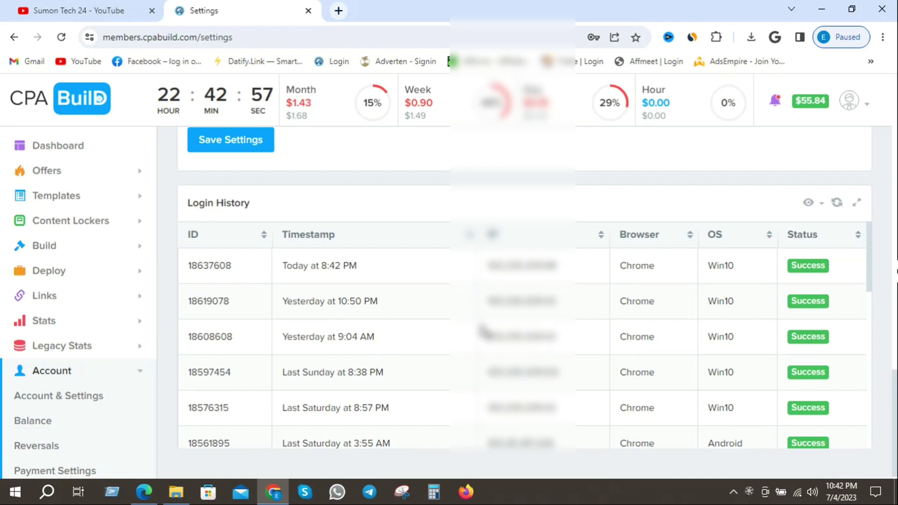
pyautogui.scroll(-3, 57, 404)
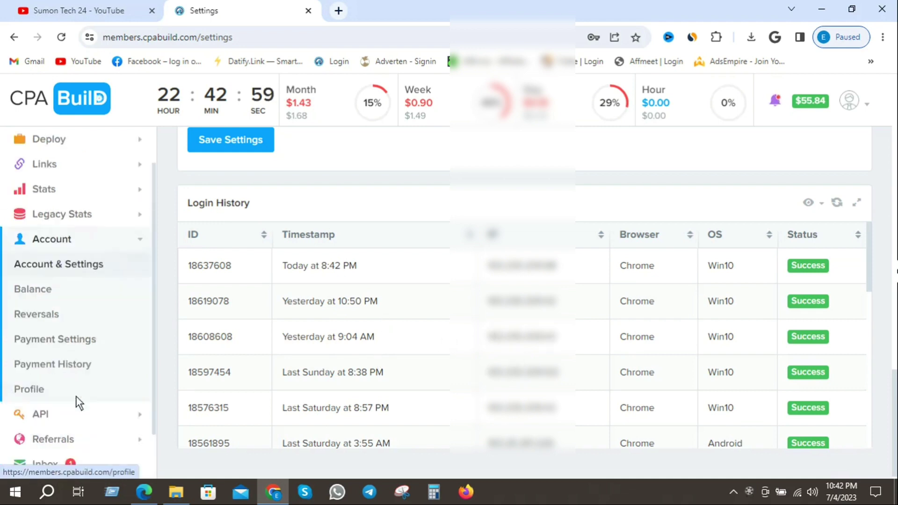
# Return to View Referrals and copy the full Registration Page link
pyautogui.scroll(-1, 76, 401)
pyautogui.click(57, 374)
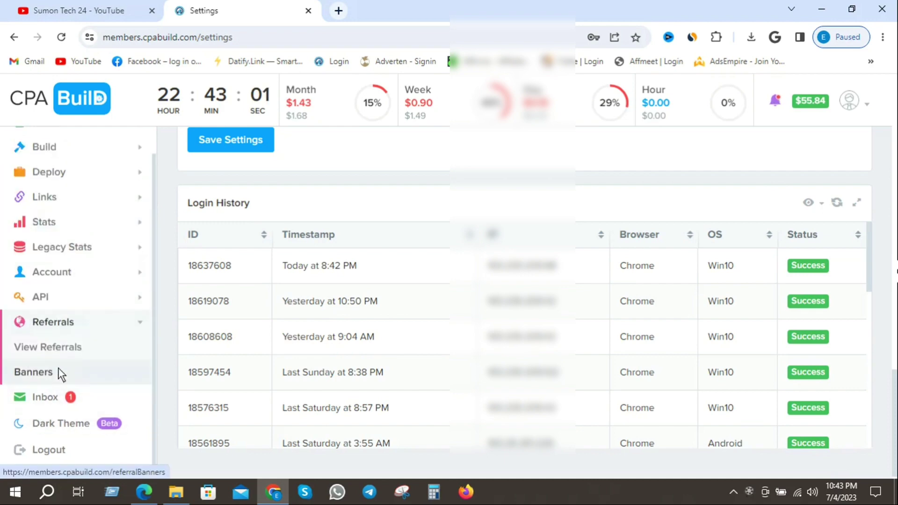
pyautogui.click(56, 348)
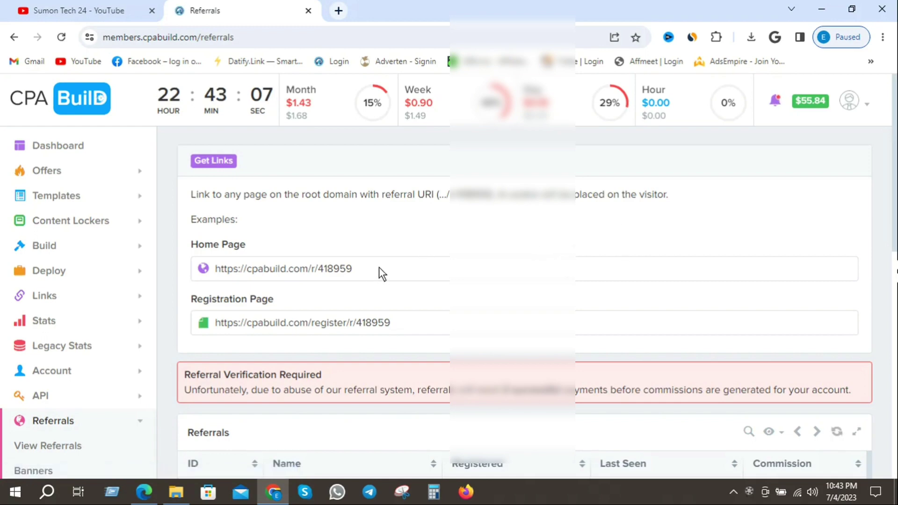
pyautogui.moveTo(379, 269); pyautogui.dragTo(269, 273)
pyautogui.moveTo(398, 323); pyautogui.dragTo(189, 337)
pyautogui.click(417, 232)
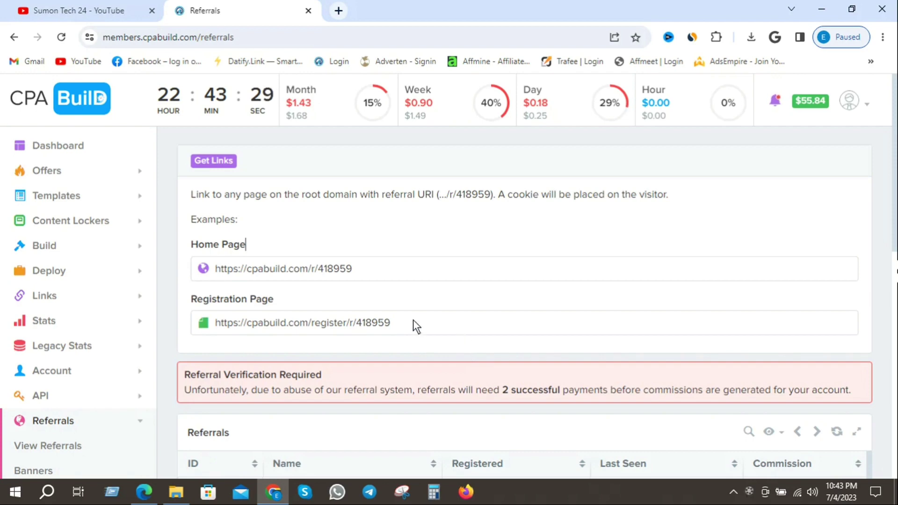
pyautogui.moveTo(414, 323); pyautogui.dragTo(203, 330)
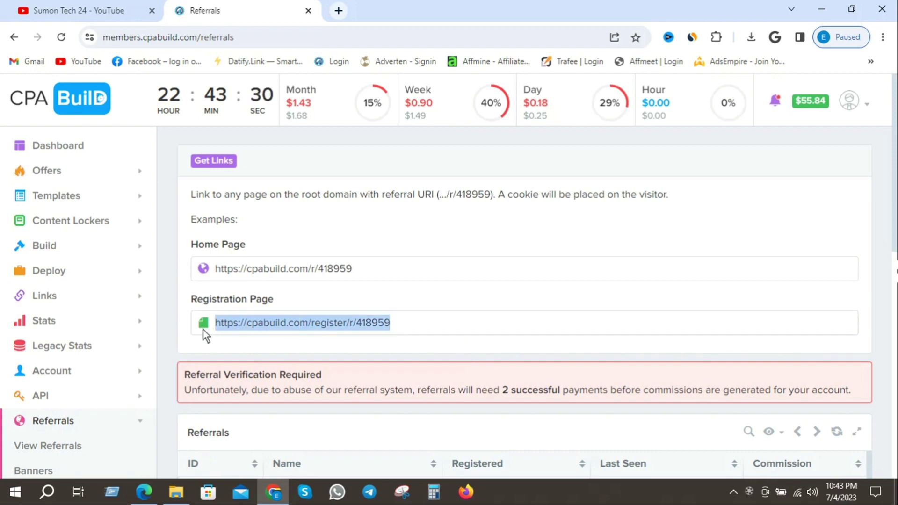
pyautogui.rightClick(283, 325)
pyautogui.click(324, 138)
# Minimize the browser, refresh the desktop, and bring up the Gmail window from the taskbar
pyautogui.click(816, 5)
pyautogui.rightClick(417, 29)
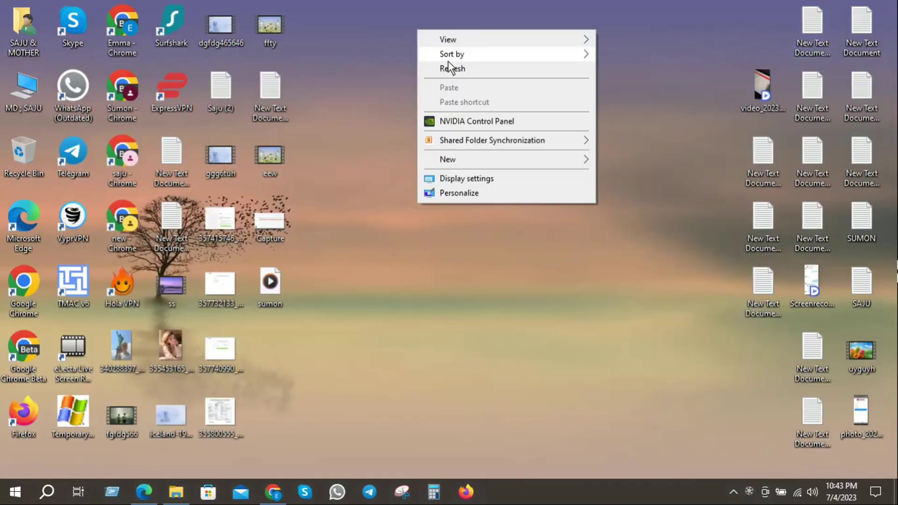
pyautogui.click(448, 68)
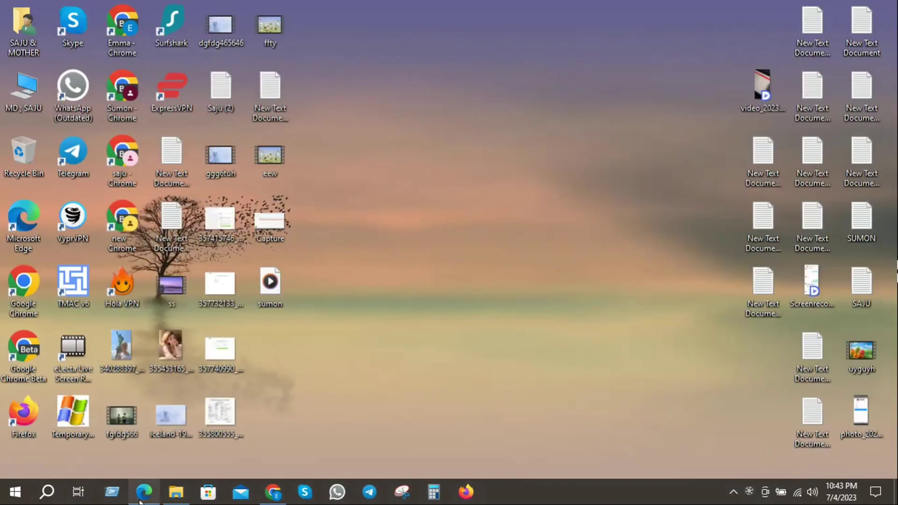
pyautogui.click(144, 492)
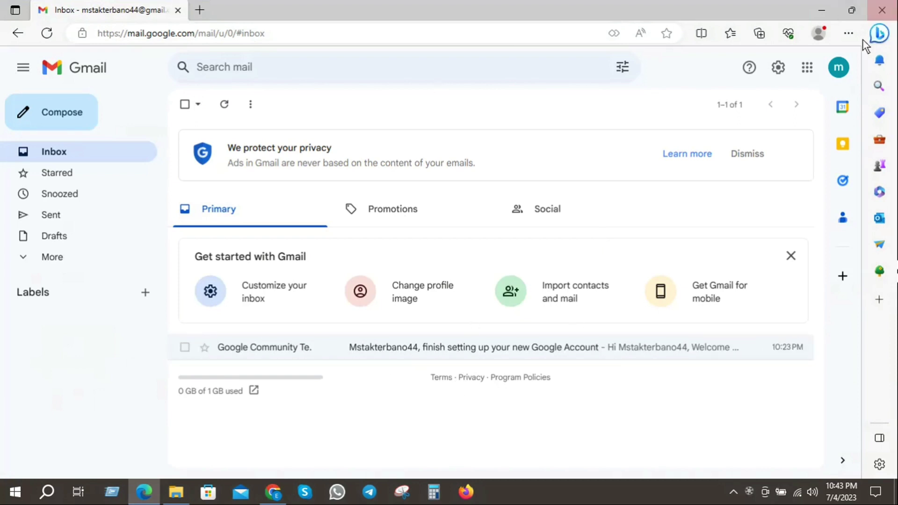
# Show the Google Account panel from the Gmail profile avatar
pyautogui.click(840, 66)
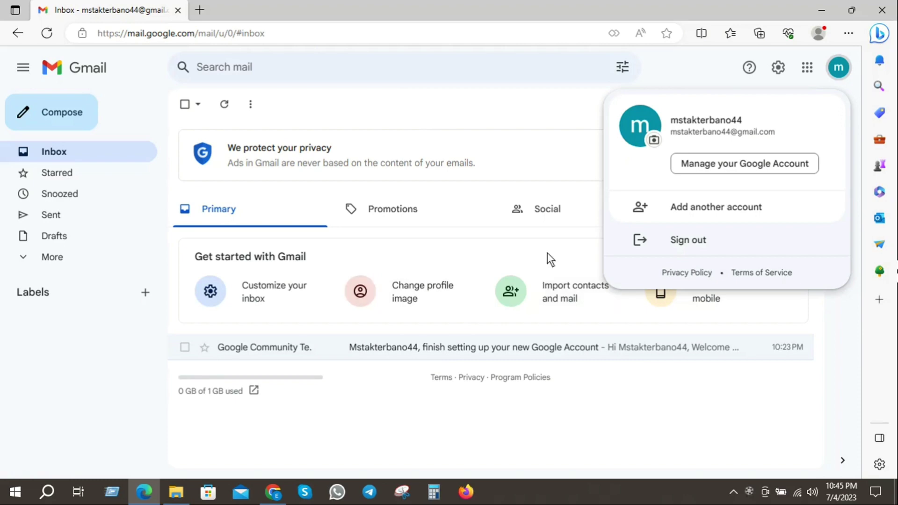
# Load the copied registration link in a new tab and scroll to the Register an Account form
pyautogui.click(200, 10)
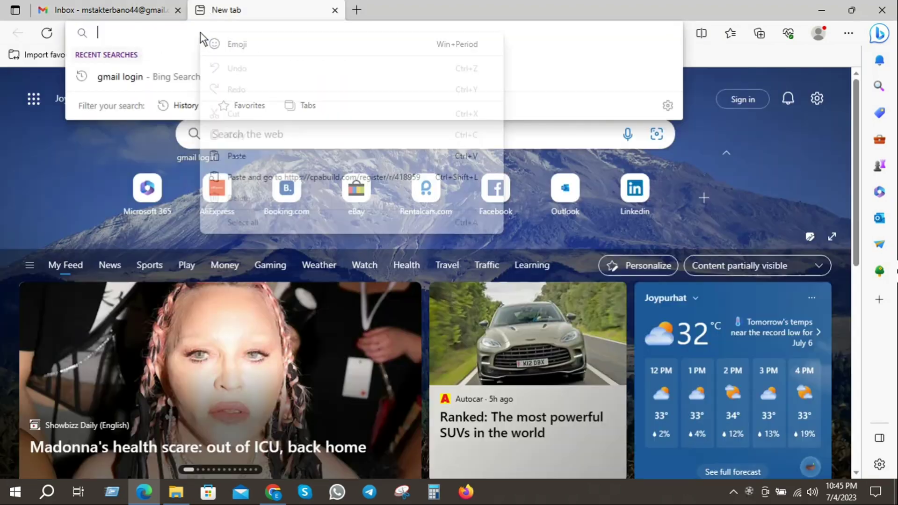
pyautogui.rightClick(201, 32)
pyautogui.click(231, 154)
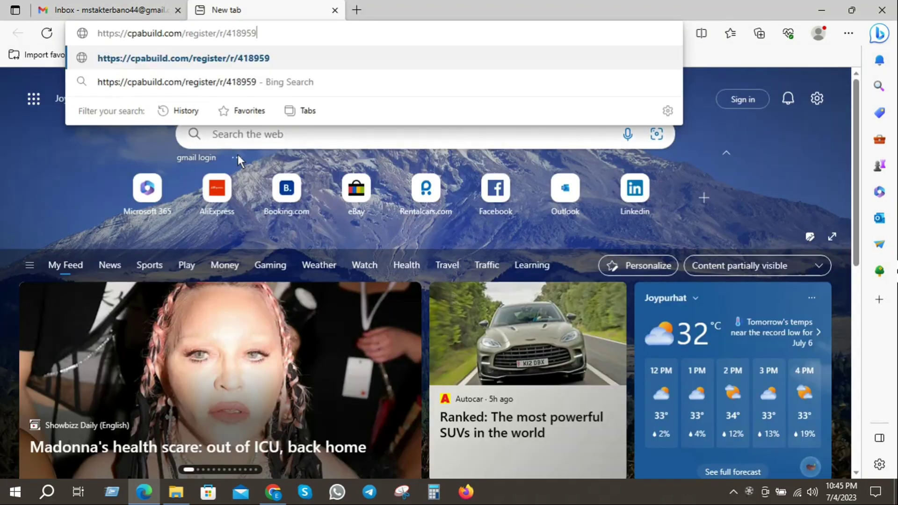
pyautogui.press('Return')
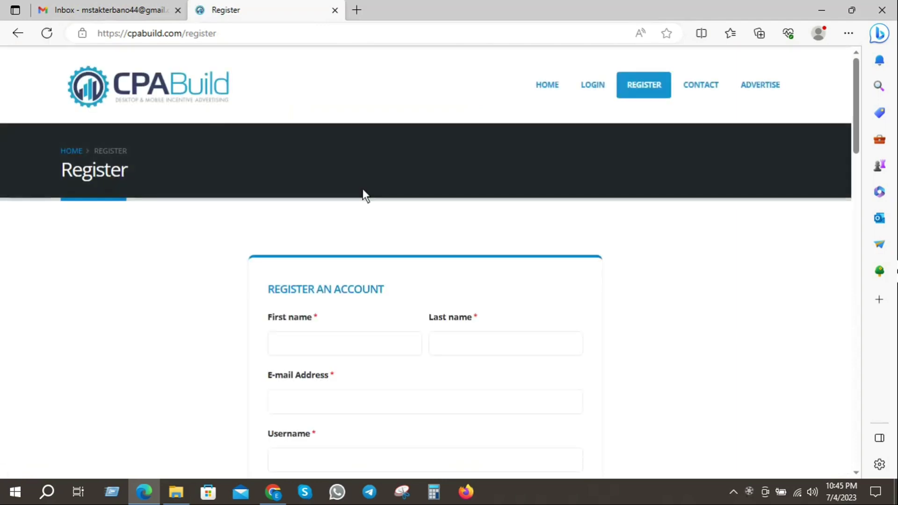
pyautogui.scroll(-1, 357, 274)
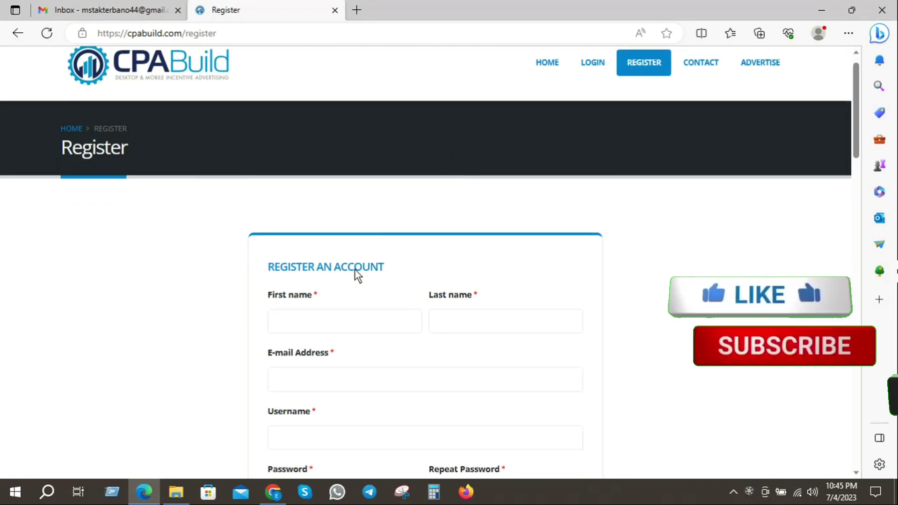
pyautogui.scroll(-2, 356, 274)
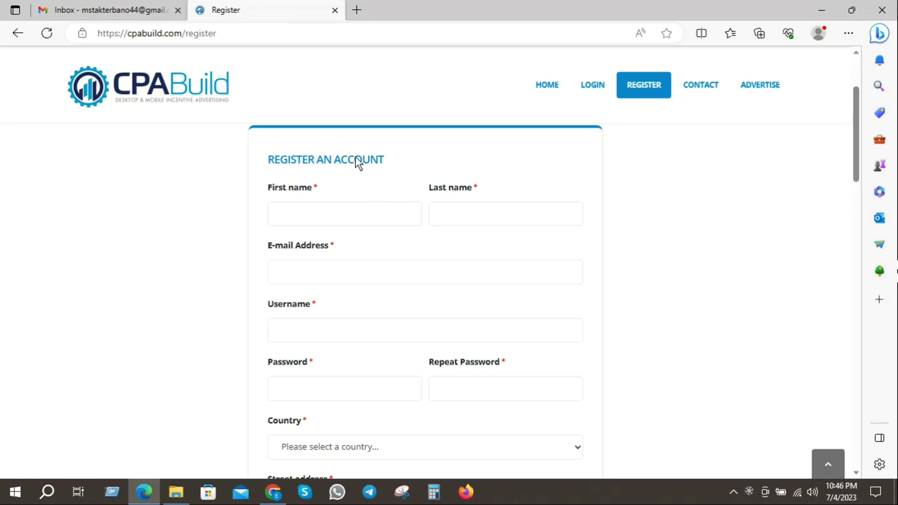
pyautogui.click(116, 10)
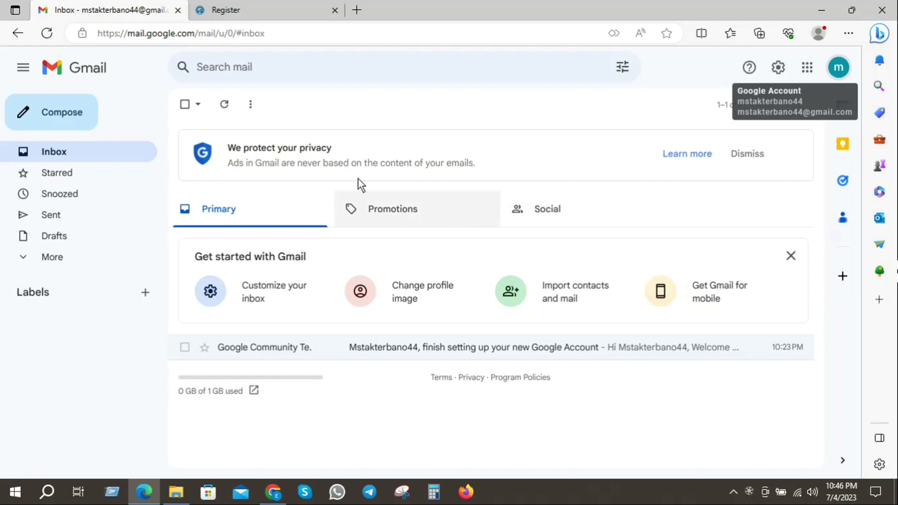
pyautogui.click(829, 66)
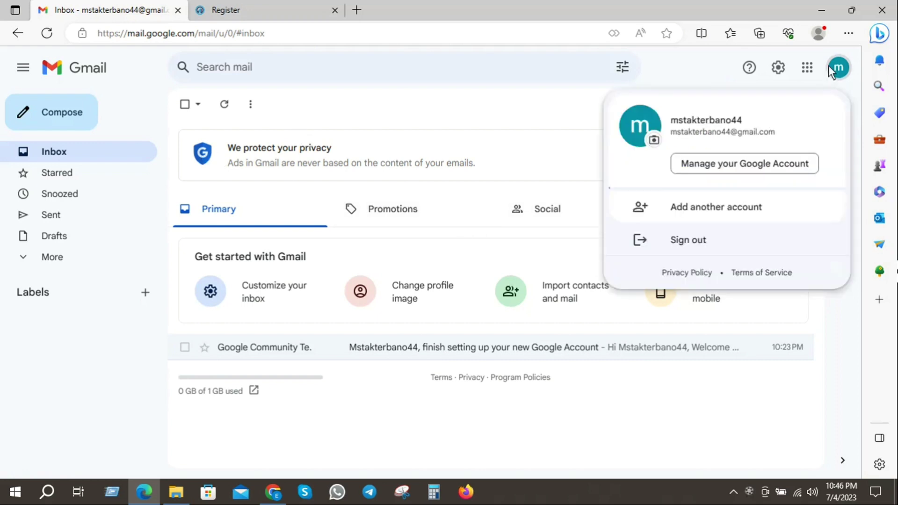
pyautogui.moveTo(775, 132); pyautogui.dragTo(681, 133)
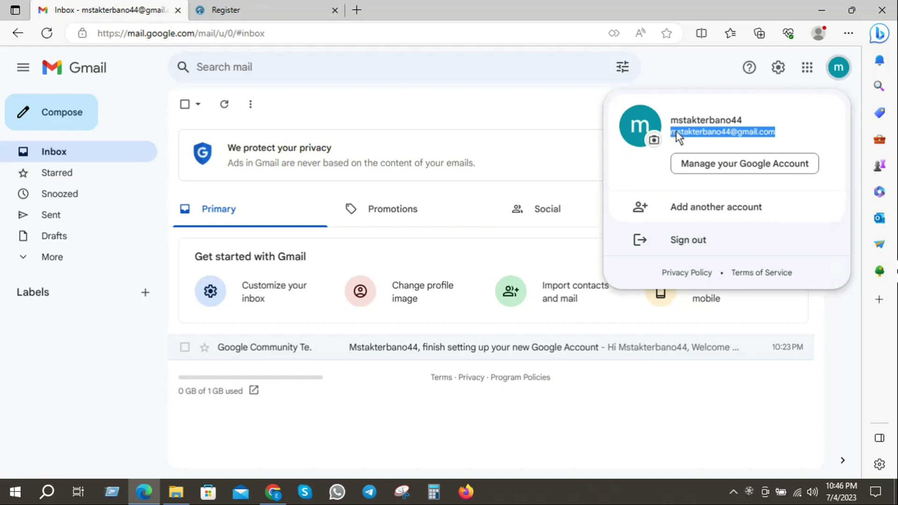
pyautogui.rightClick(675, 131)
pyautogui.click(651, 145)
pyautogui.click(278, 6)
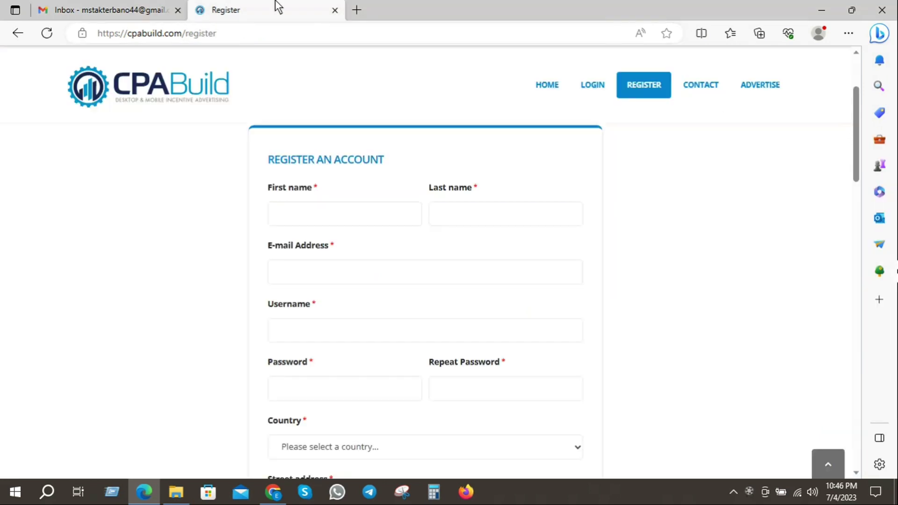
# Paste the copied e-mail address into the E-mail Address field
pyautogui.click(311, 270)
pyautogui.rightClick(312, 270)
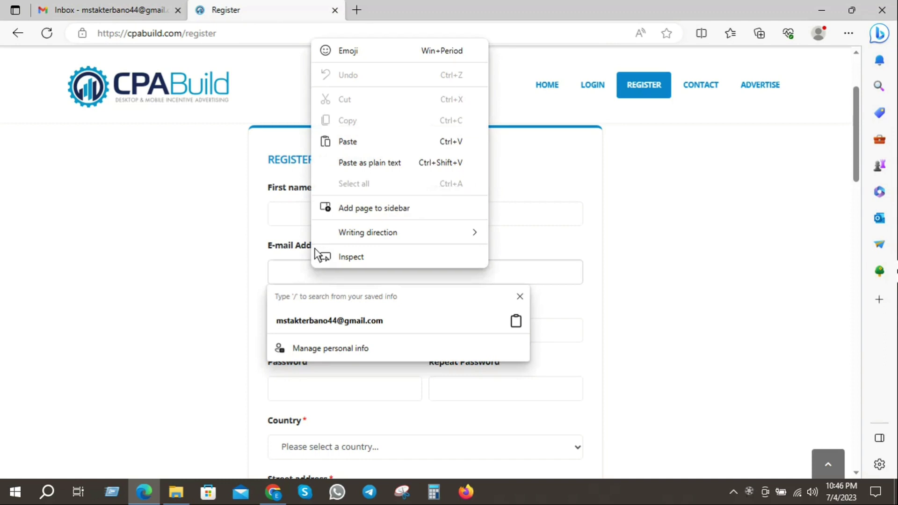
pyautogui.click(376, 142)
# Enter the first name, last name and a username in the registration form
pyautogui.click(382, 235)
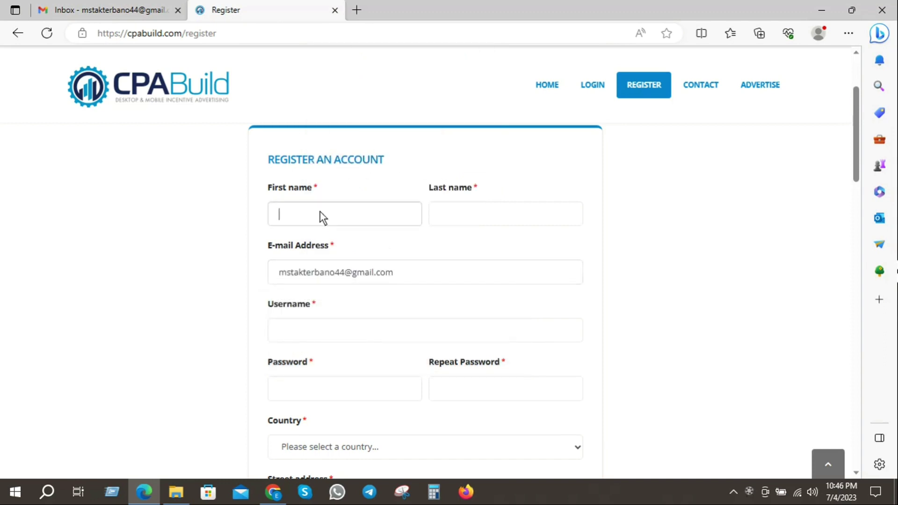
pyautogui.click(490, 210)
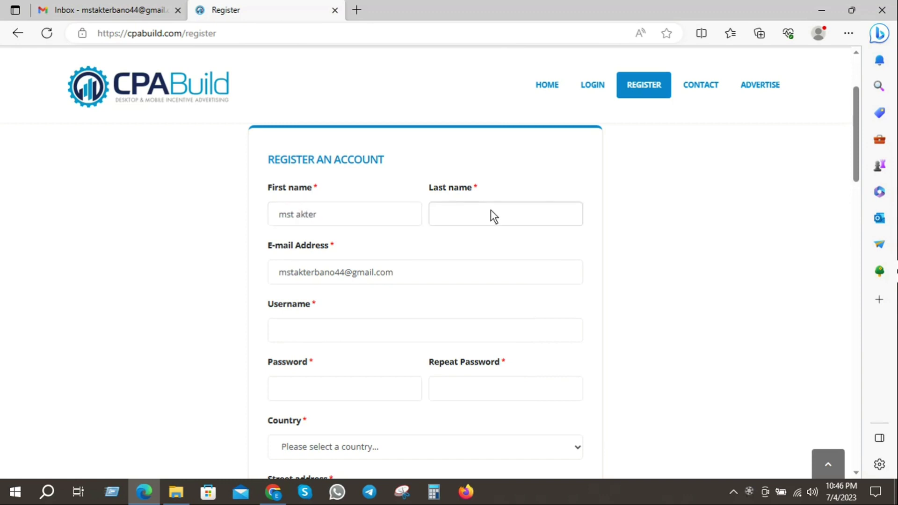
pyautogui.write('band')
pyautogui.scroll(-1, 489, 216)
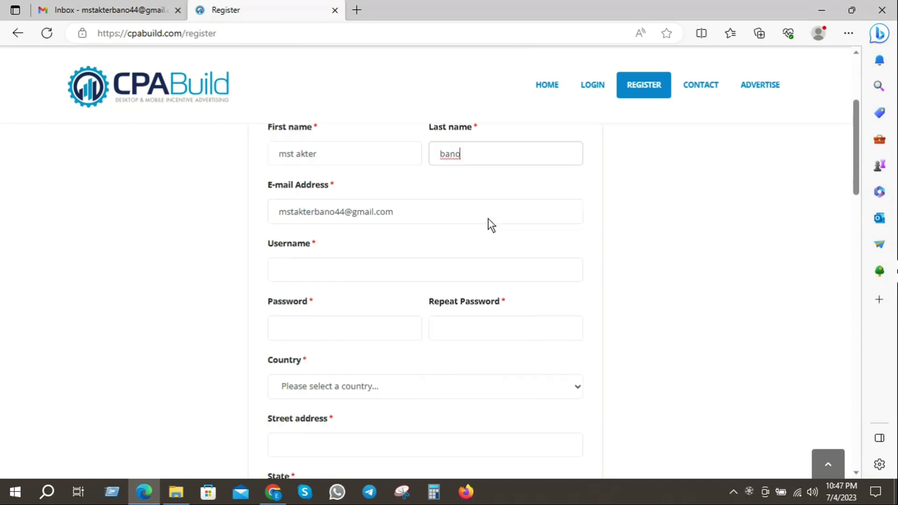
pyautogui.click(302, 272)
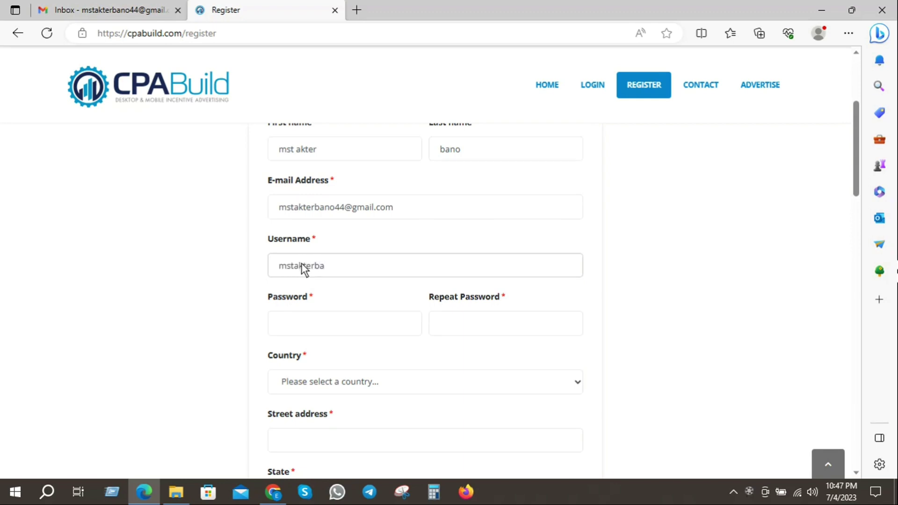
pyautogui.write('no44')
pyautogui.scroll(-2, 390, 229)
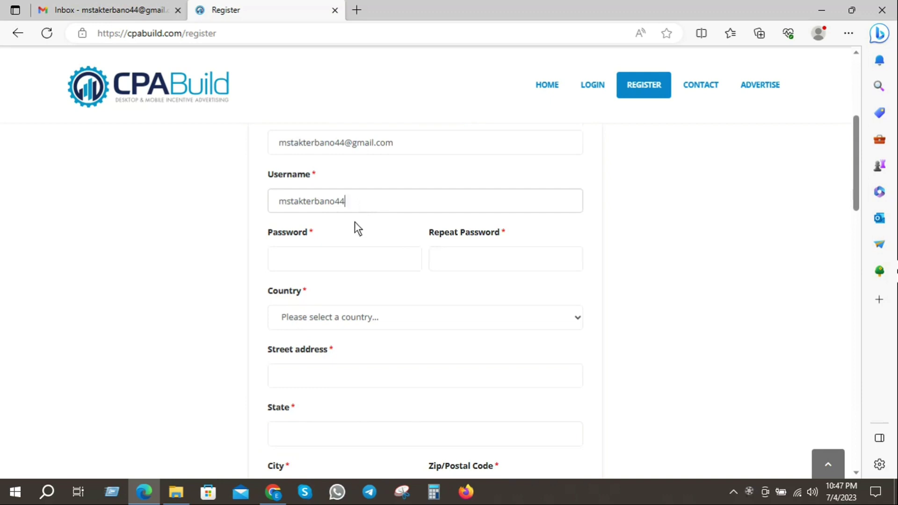
pyautogui.click(315, 254)
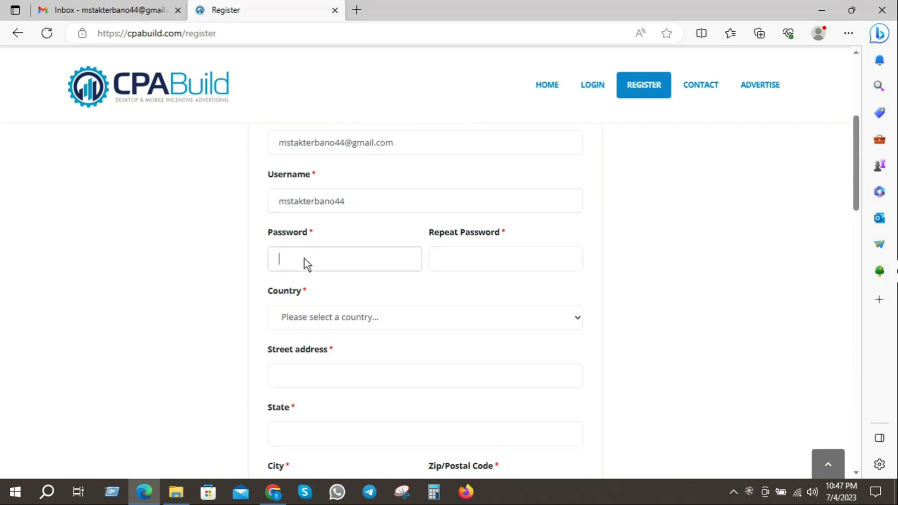
pyautogui.write('•')
pyautogui.press('BackSpace')
pyautogui.press('BackSpace')
pyautogui.press('BackSpace')
pyautogui.press('BackSpace')
pyautogui.press('BackSpace')
pyautogui.press('BackSpace')
pyautogui.write('•••••••••••••')
pyautogui.click(473, 261)
pyautogui.write('•')
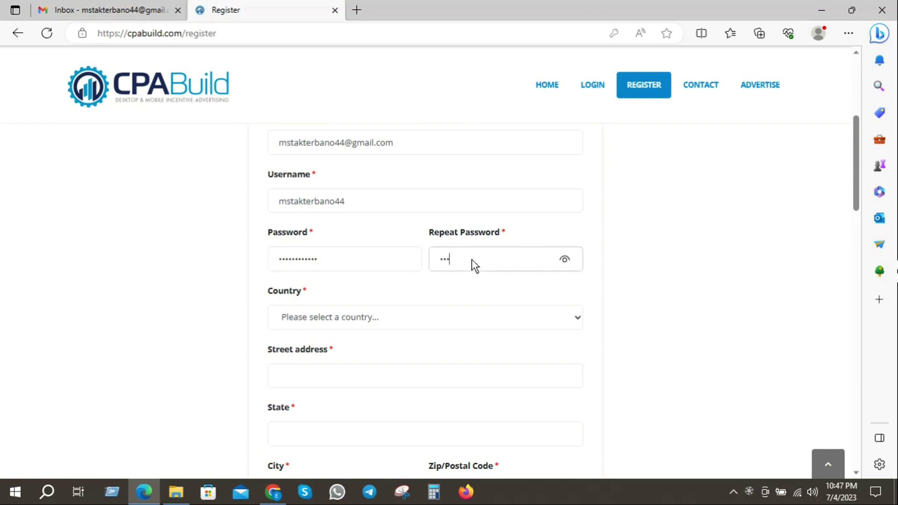
pyautogui.write('••')
pyautogui.press('BackSpace')
pyautogui.press('BackSpace')
pyautogui.press('BackSpace')
pyautogui.write('••')
pyautogui.click(367, 322)
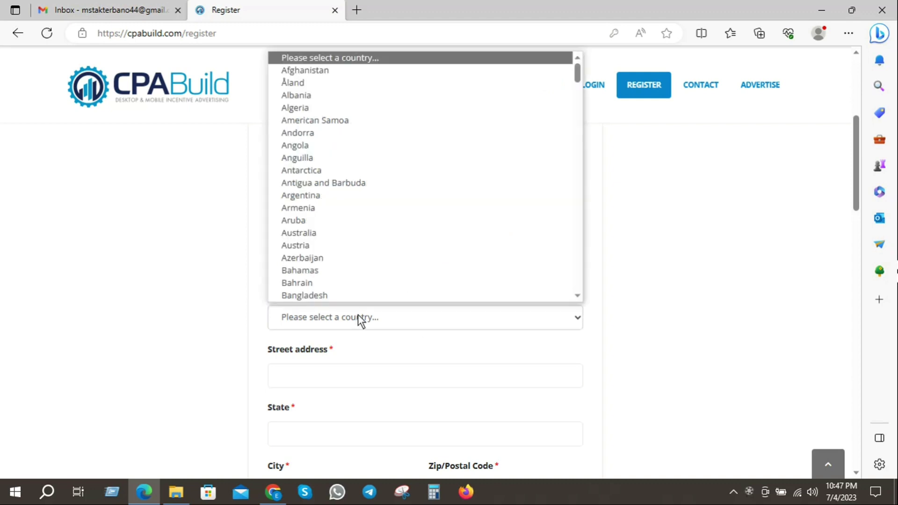
pyautogui.click(313, 296)
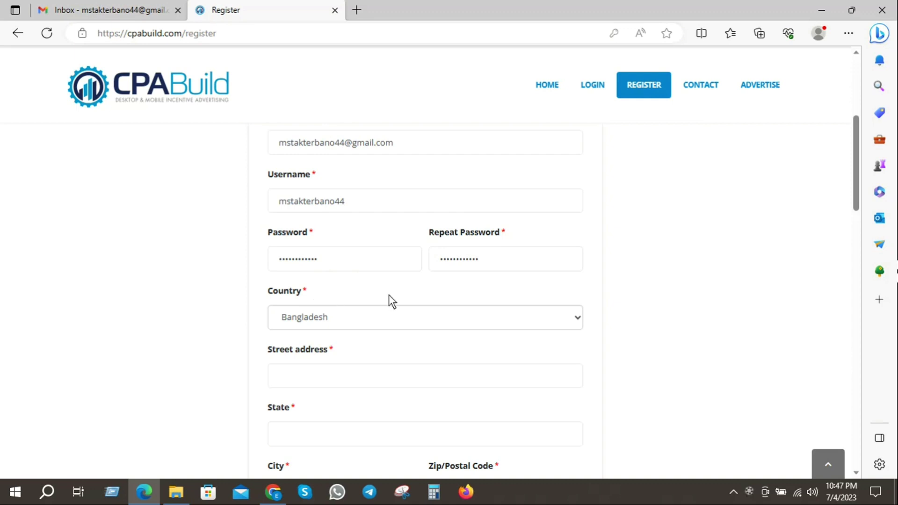
pyautogui.scroll(-2, 485, 254)
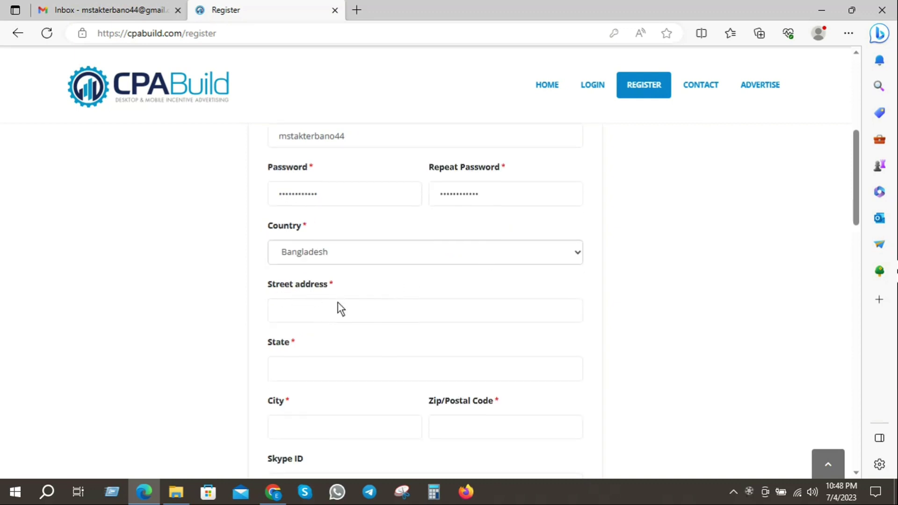
pyautogui.scroll(-2, 338, 311)
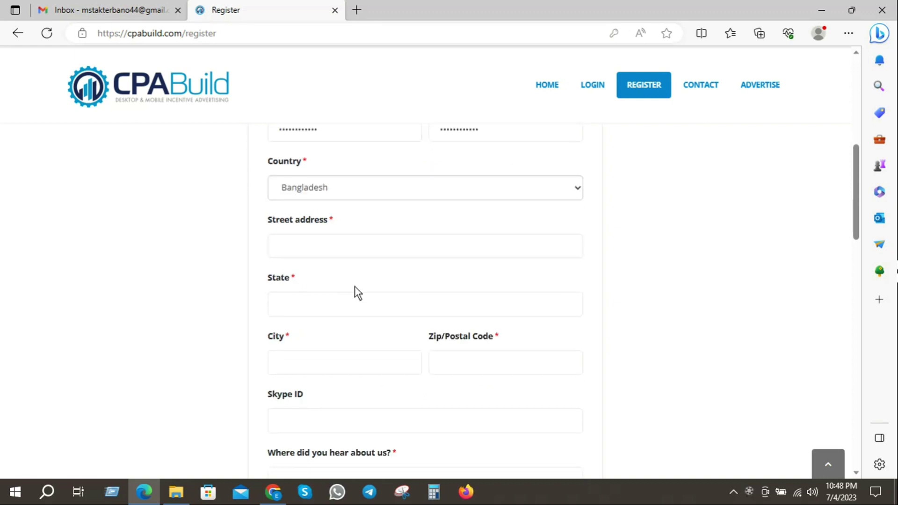
# Enter the street address in the registration form, correcting a typo along the way
pyautogui.click(321, 241)
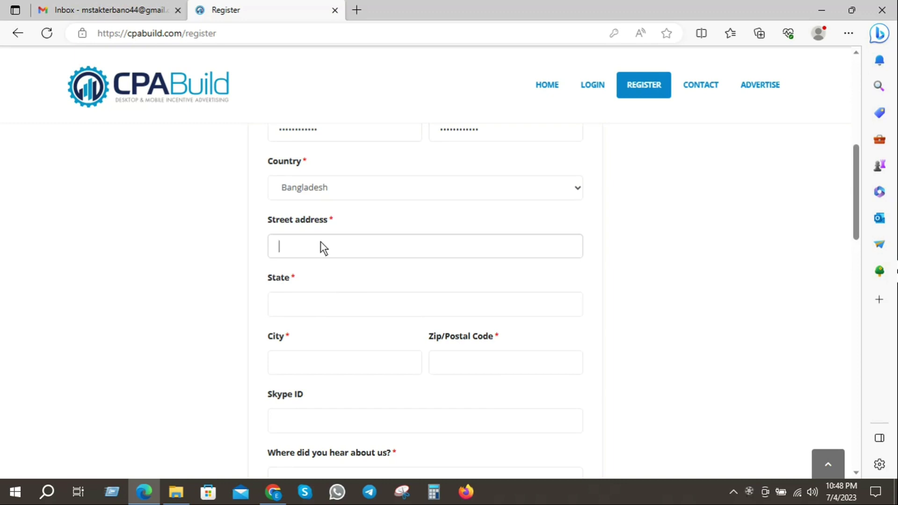
pyautogui.write('Raj')
pyautogui.press('BackSpace')
pyautogui.press('BackSpace')
pyautogui.press('BackSpace')
pyautogui.press('BackSpace')
pyautogui.press('BackSpace')
pyautogui.press('BackSpace')
pyautogui.press('BackSpace')
pyautogui.press('BackSpace')
pyautogui.press('BackSpace')
pyautogui.write('Rajshahi,Joy')
pyautogui.write('purhat,')
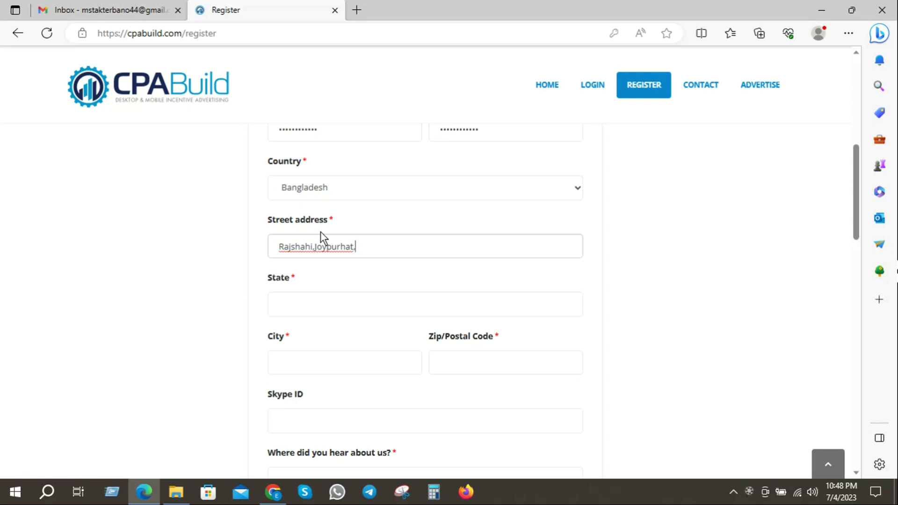
pyautogui.write('khetlal')
# Enter Joypurhat in the State and City fields and 5900 as the Zip/Postal Code
pyautogui.click(289, 304)
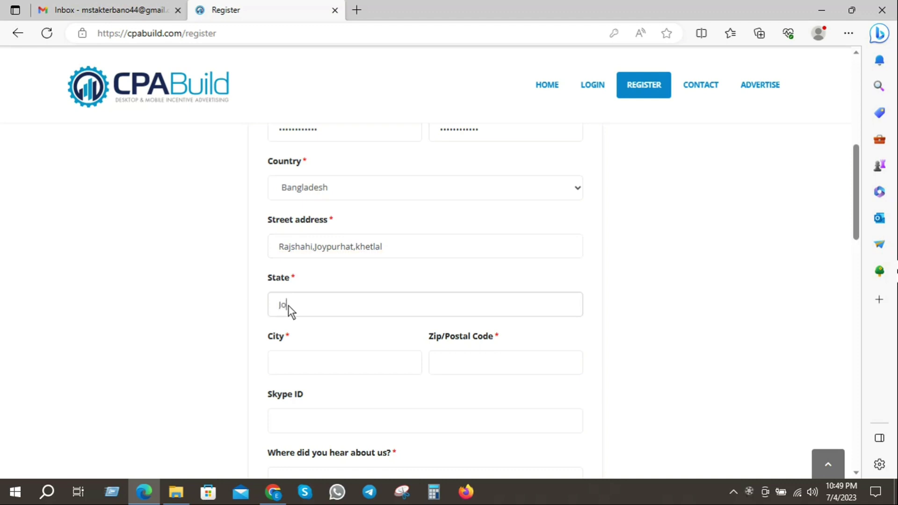
pyautogui.write('hat')
pyautogui.click(313, 361)
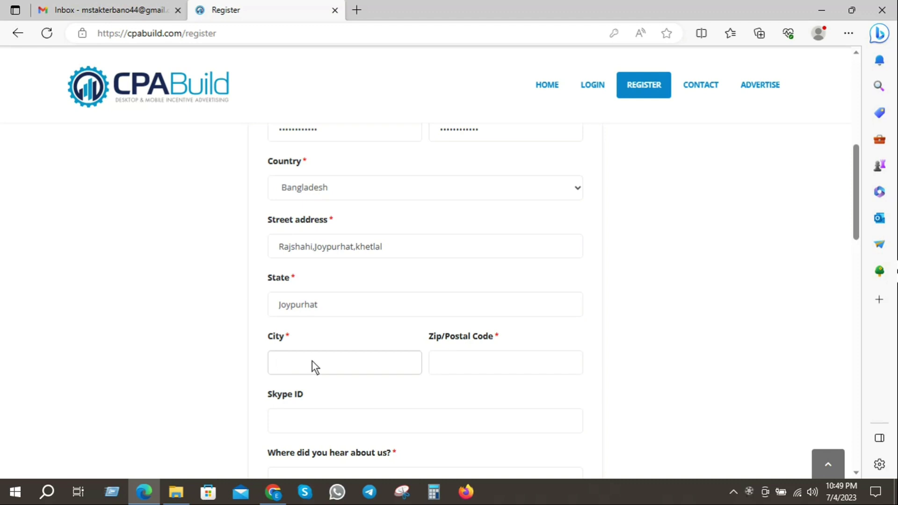
pyautogui.write('Joypurhat')
pyautogui.click(453, 357)
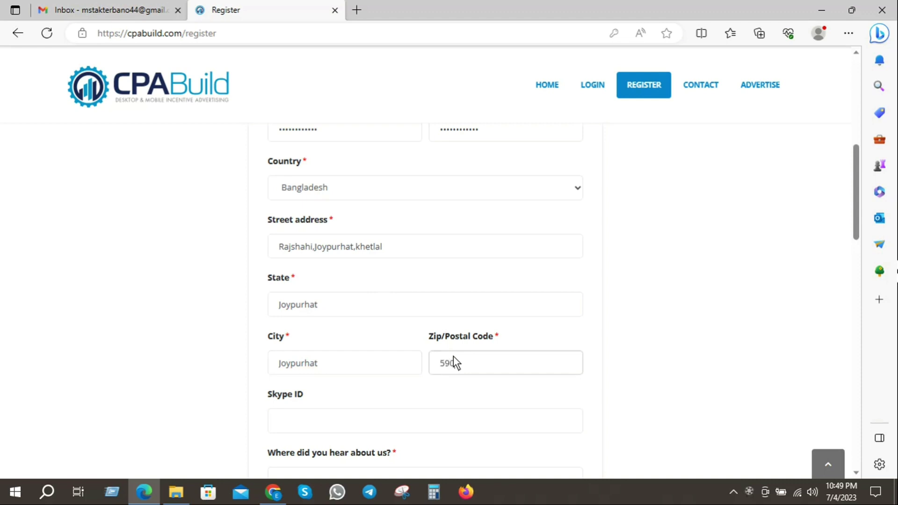
pyautogui.scroll(-1, 502, 354)
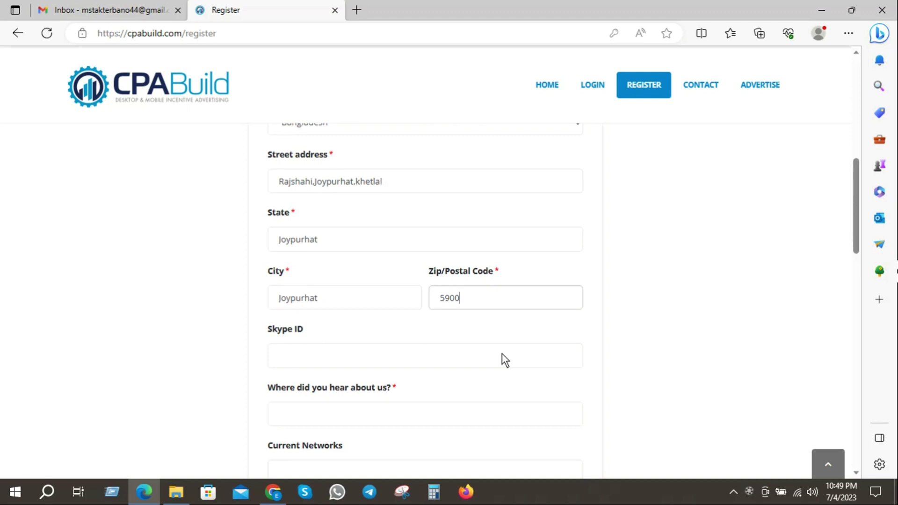
# Answer 'Where did you hear about us?' with Friend
pyautogui.click(293, 356)
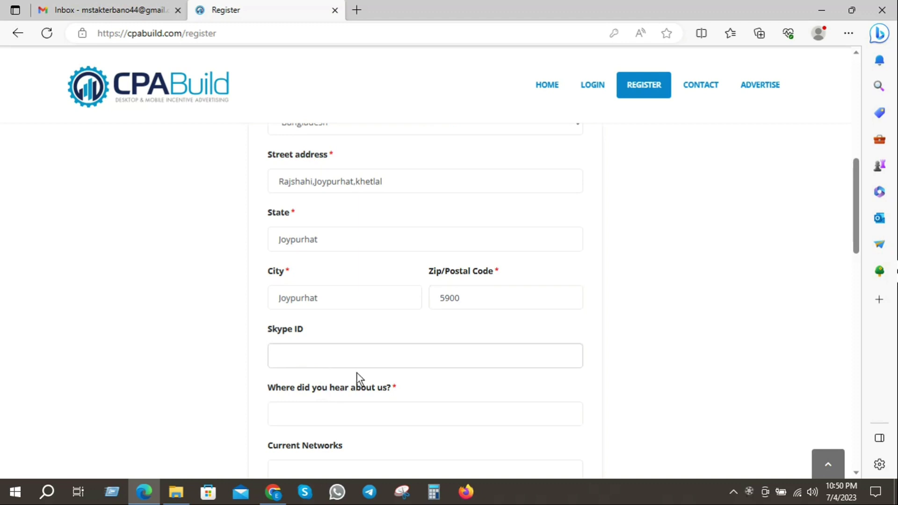
pyautogui.scroll(-3, 355, 317)
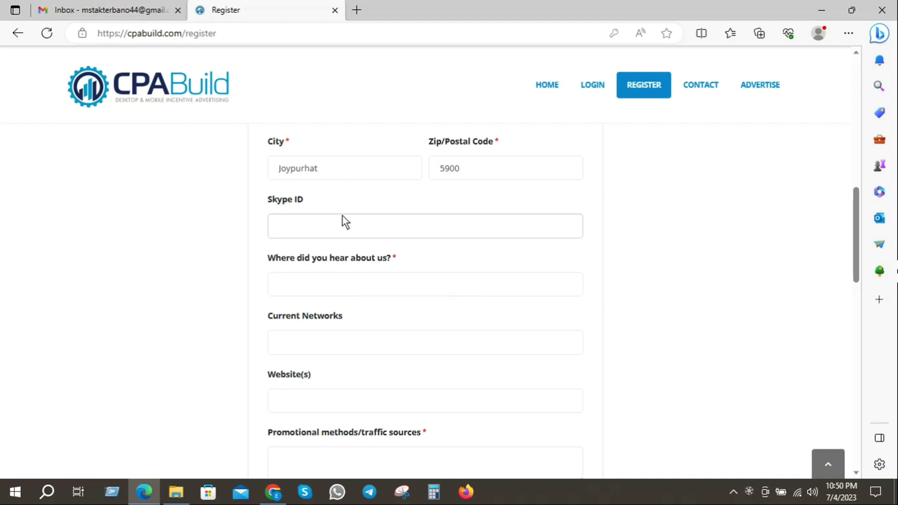
pyautogui.click(313, 291)
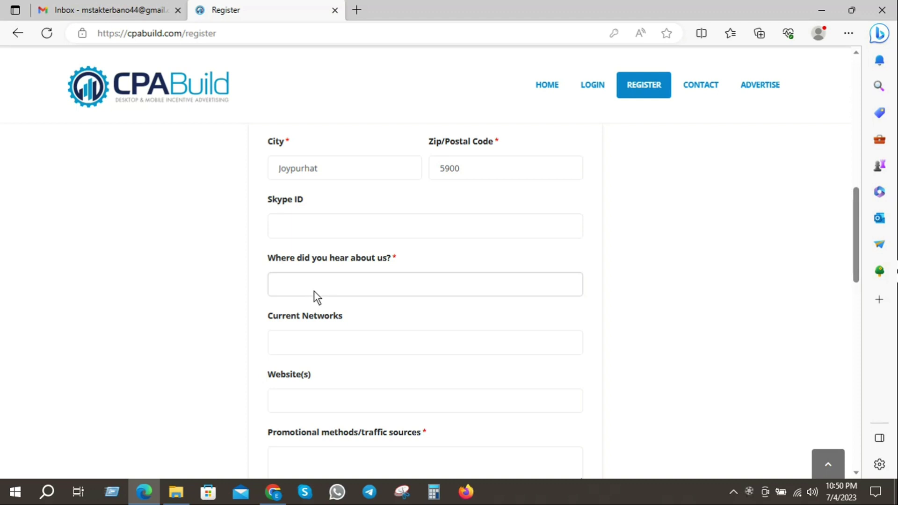
pyautogui.write('Friend')
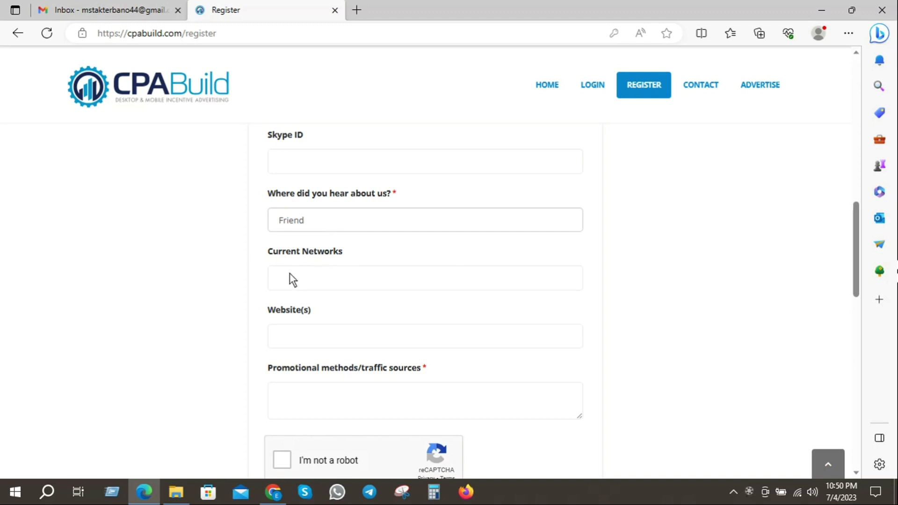
# Enter 'cpagrip,cpafull' in the Current Networks field and scroll further down the form
pyautogui.click(316, 279)
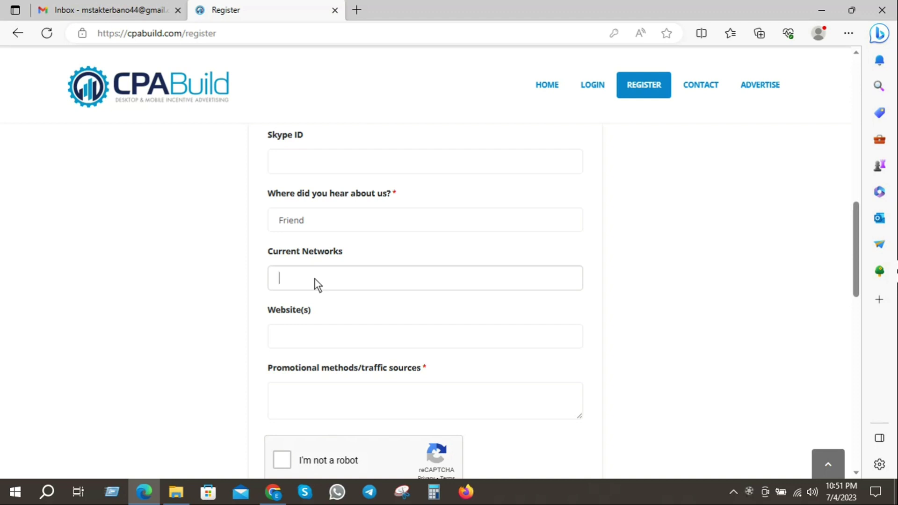
pyautogui.write('cpa')
pyautogui.write('grip,cpafull')
pyautogui.scroll(-1, 346, 296)
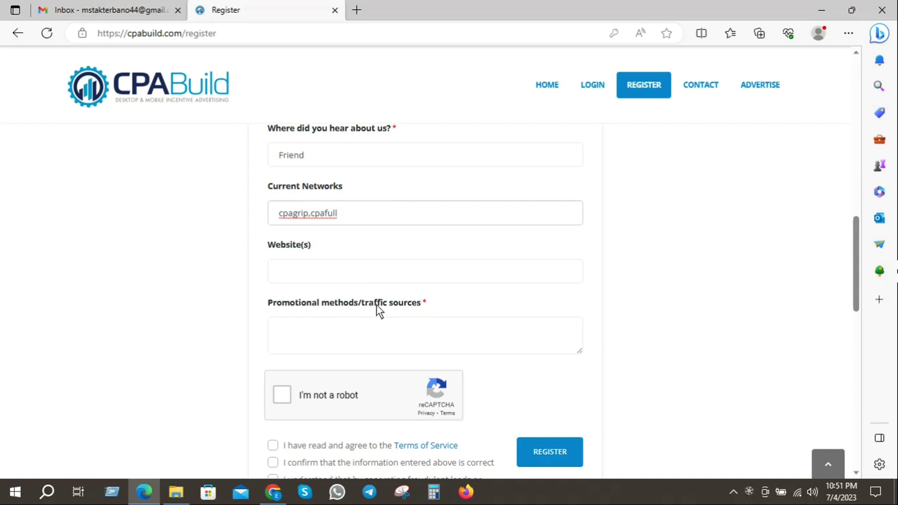
pyautogui.moveTo(257, 307); pyautogui.dragTo(465, 307)
pyautogui.click(420, 311)
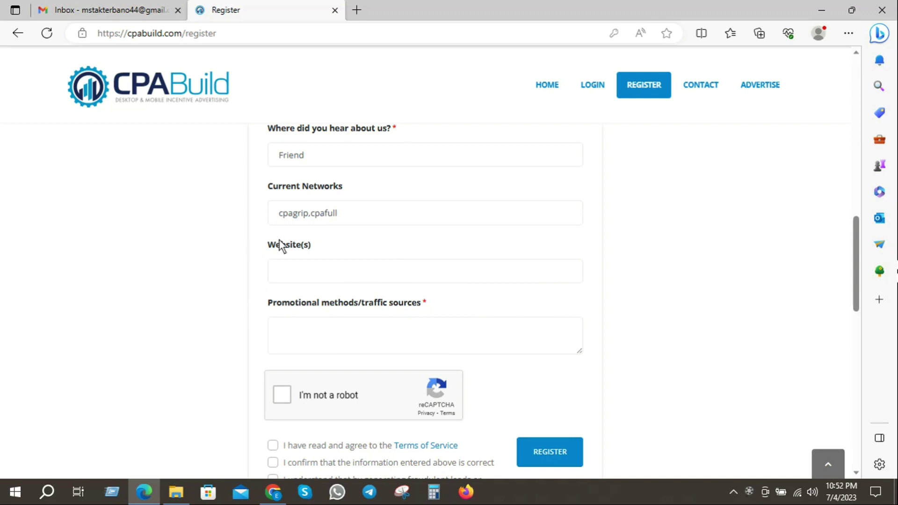
pyautogui.scroll(-3, 357, 243)
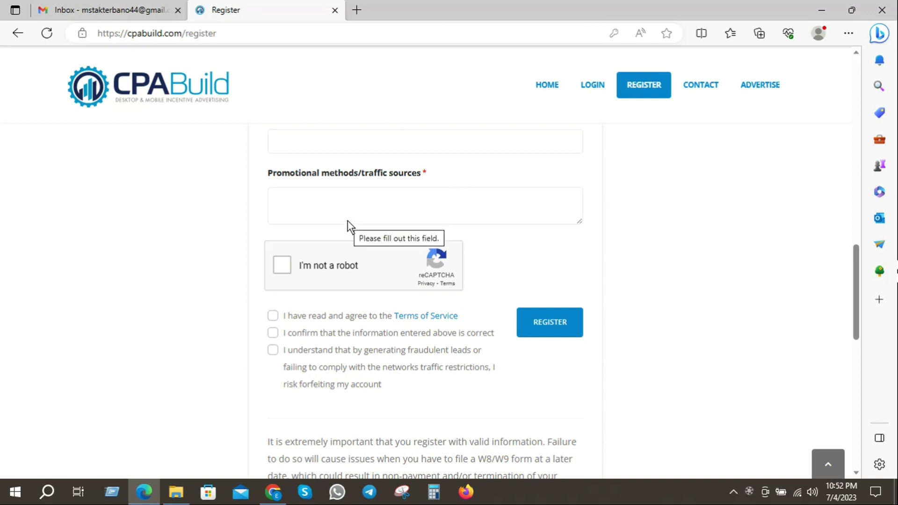
# Write 'i will promote my offers gab posting site,facebook page, facebook group,' as the promotional methods
pyautogui.scroll(2, 405, 262)
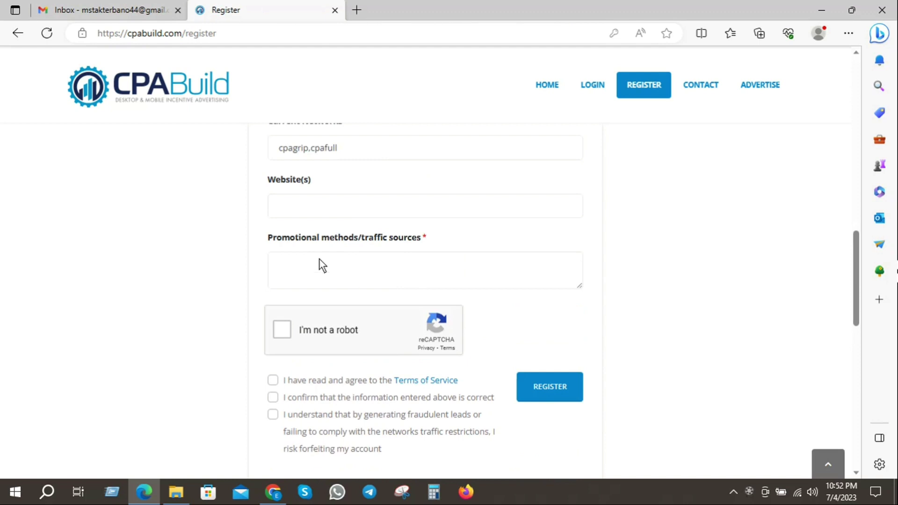
pyautogui.click(283, 271)
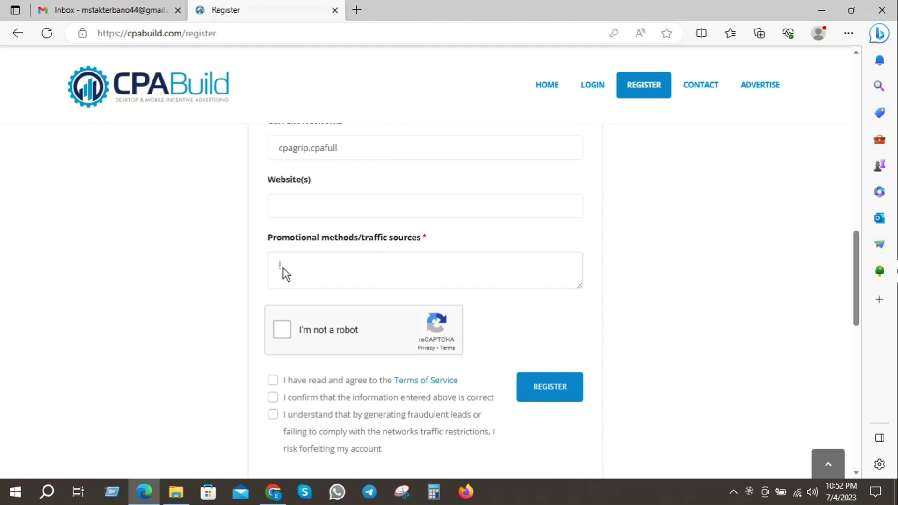
pyautogui.write('i will promotye')
pyautogui.press('BackSpace')
pyautogui.press('BackSpace')
pyautogui.write('e my offers')
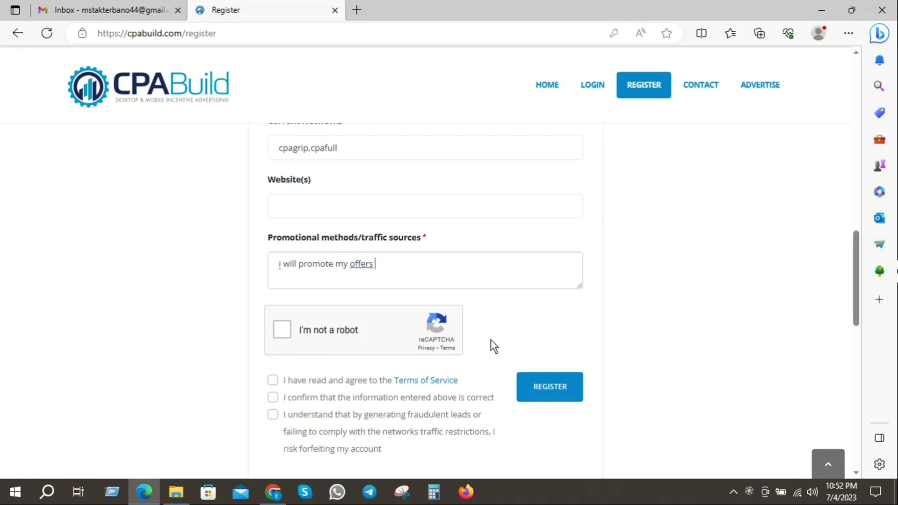
pyautogui.write('gab posting sitye')
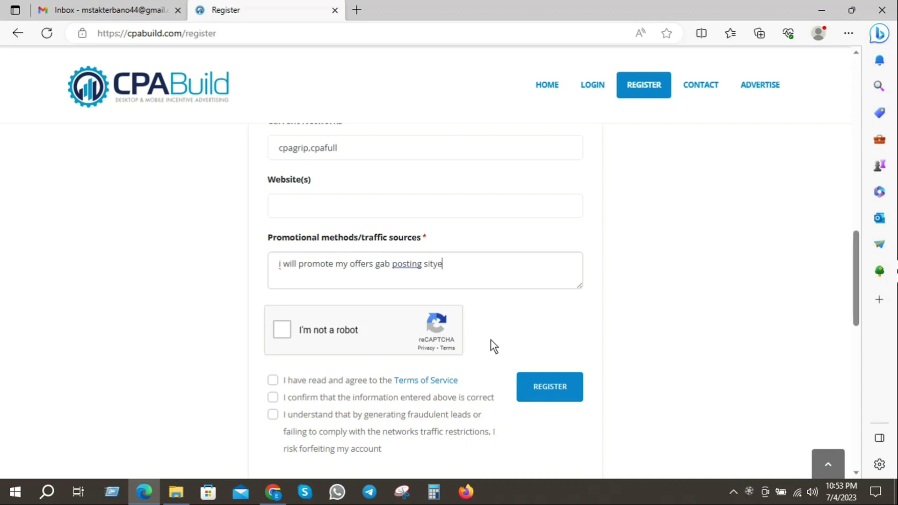
pyautogui.press('BackSpace')
pyautogui.write('e,facebook ')
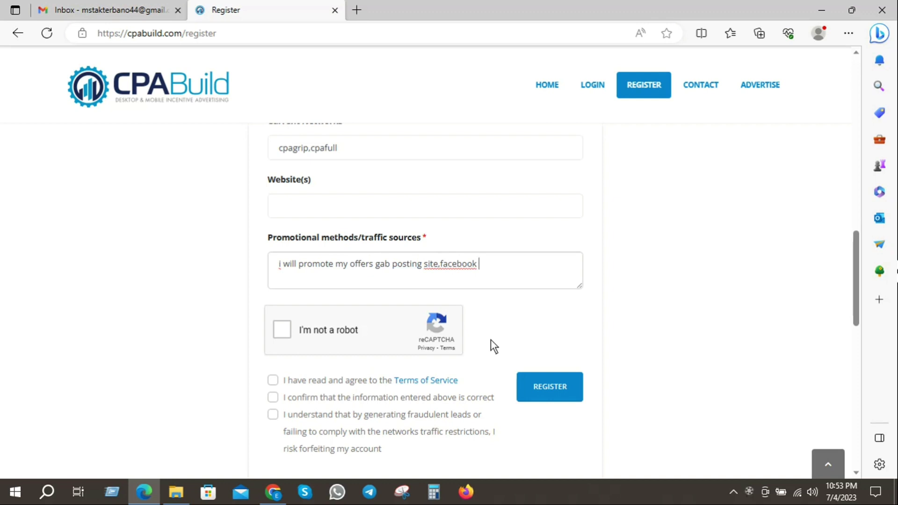
pyautogui.write('page, facebook group')
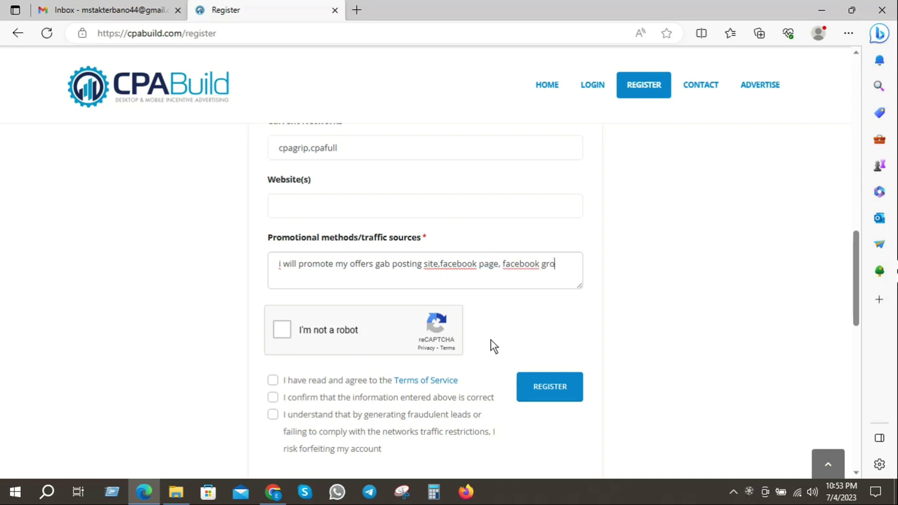
pyautogui.write(',')
# Search Bing for linkedin in a new tab and copy the word linkedin
pyautogui.click(356, 10)
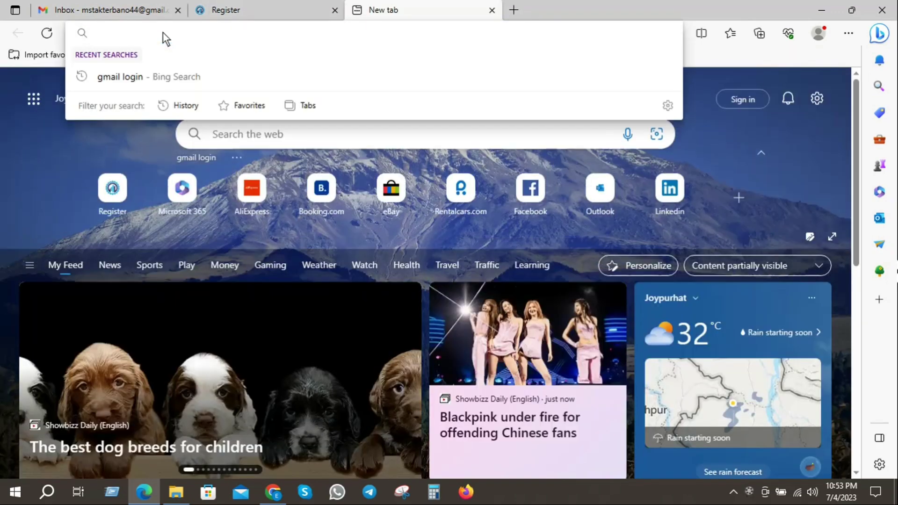
pyautogui.write('linkedin')
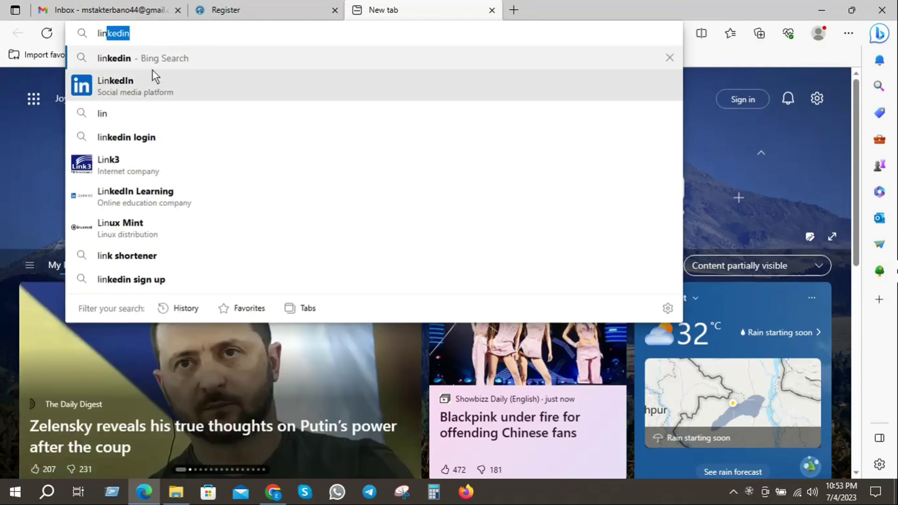
pyautogui.click(152, 67)
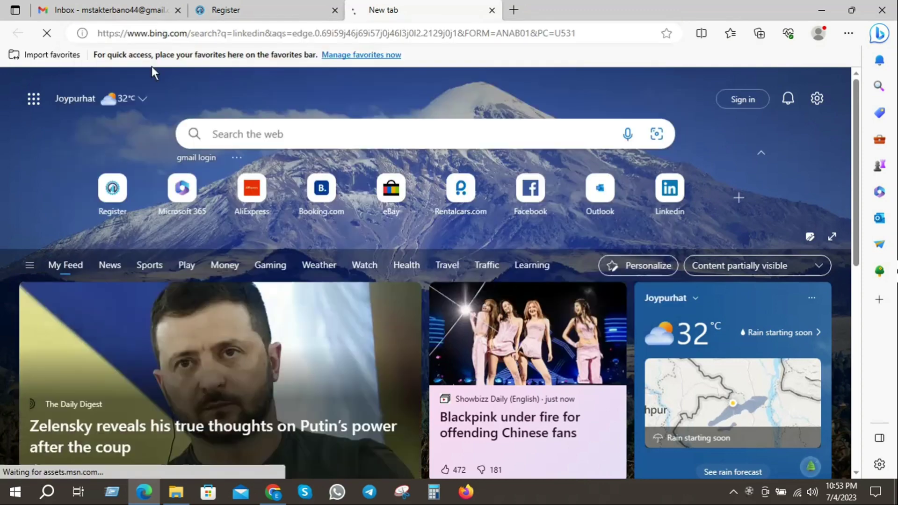
pyautogui.doubleClick(151, 71)
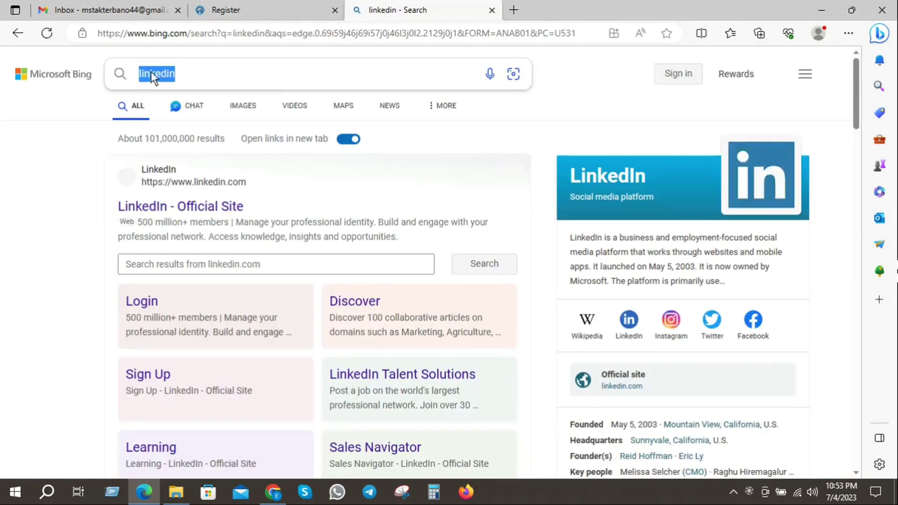
pyautogui.rightClick(152, 72)
pyautogui.click(189, 129)
# Add 'linkedin post,' to the promotional methods text on the registration form
pyautogui.click(253, 13)
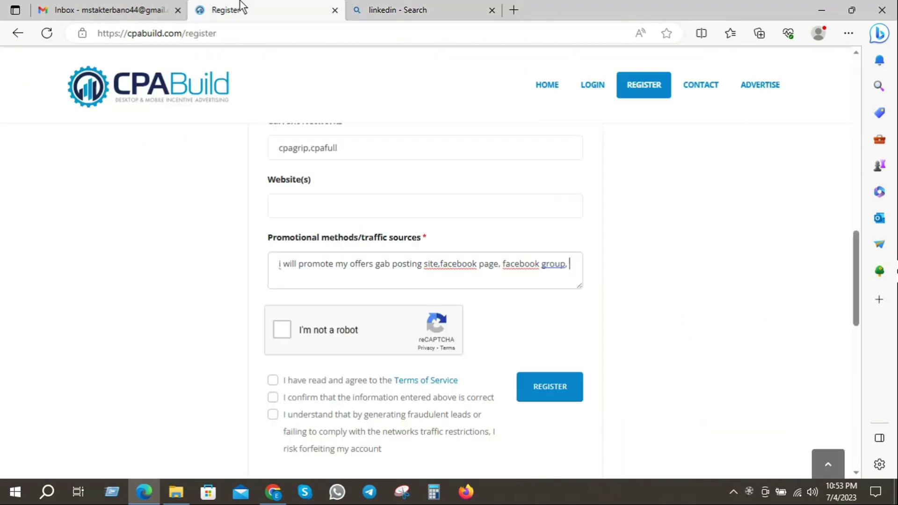
pyautogui.write('m')
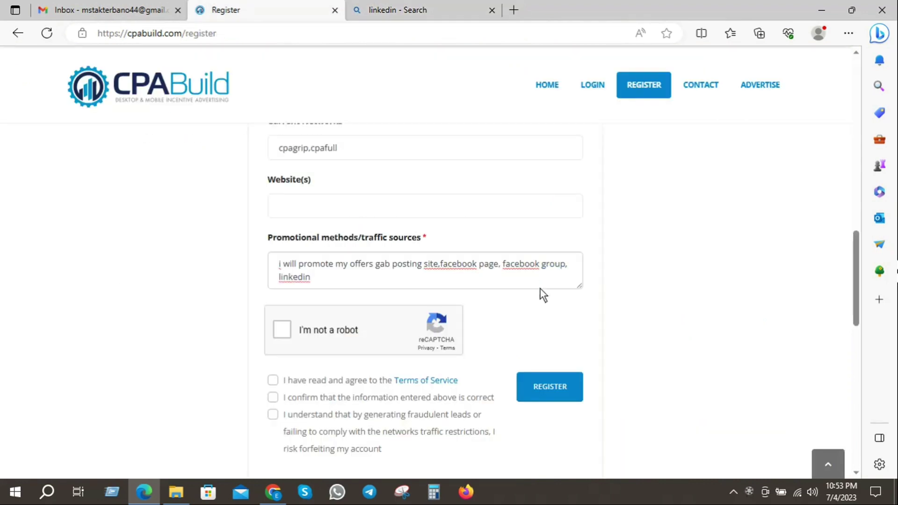
pyautogui.press('BackSpace')
pyautogui.write('post,')
# Search Bing for instagram in a new tab and copy the word instagram
pyautogui.click(514, 10)
pyautogui.click(219, 34)
pyautogui.write('ins')
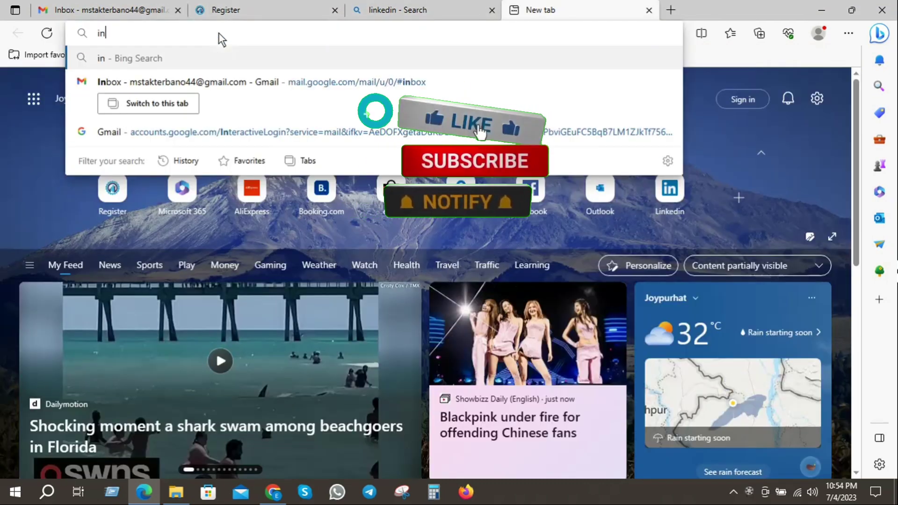
pyautogui.click(114, 88)
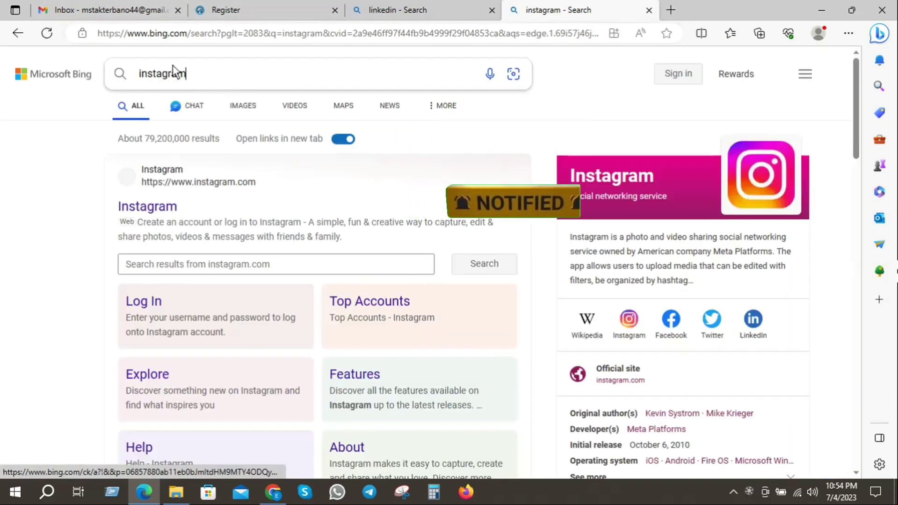
pyautogui.moveTo(192, 76); pyautogui.dragTo(140, 75)
pyautogui.rightClick(145, 75)
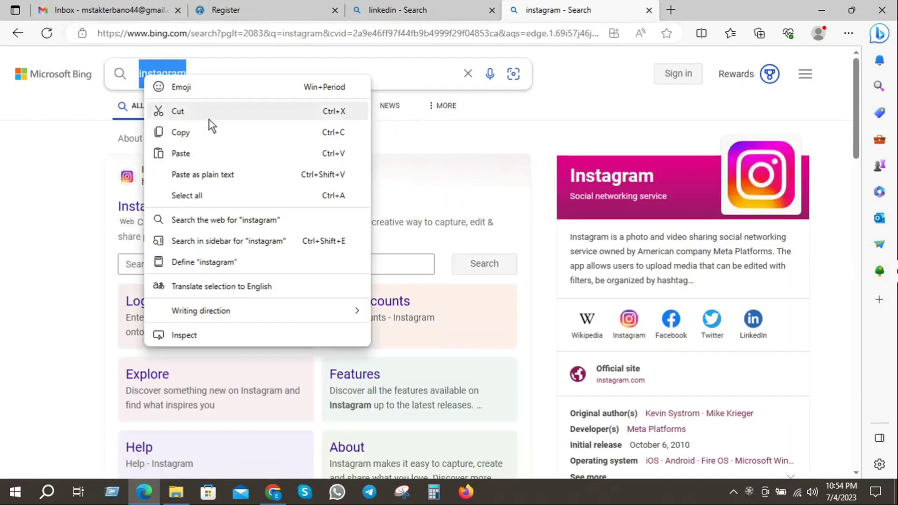
pyautogui.click(178, 133)
# Paste instagram into the promotional methods text, followed by 'post,'
pyautogui.click(290, 8)
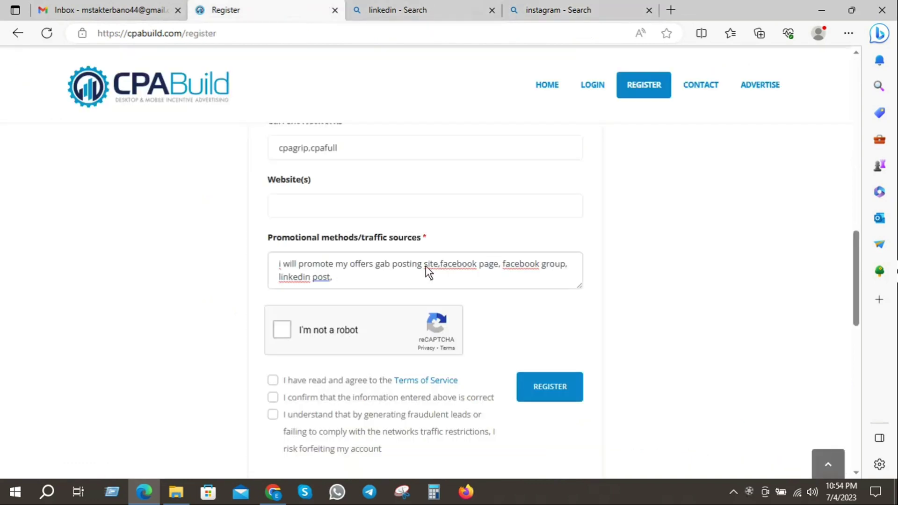
pyautogui.hotkey('ctrl', 'v')
pyautogui.write('post')
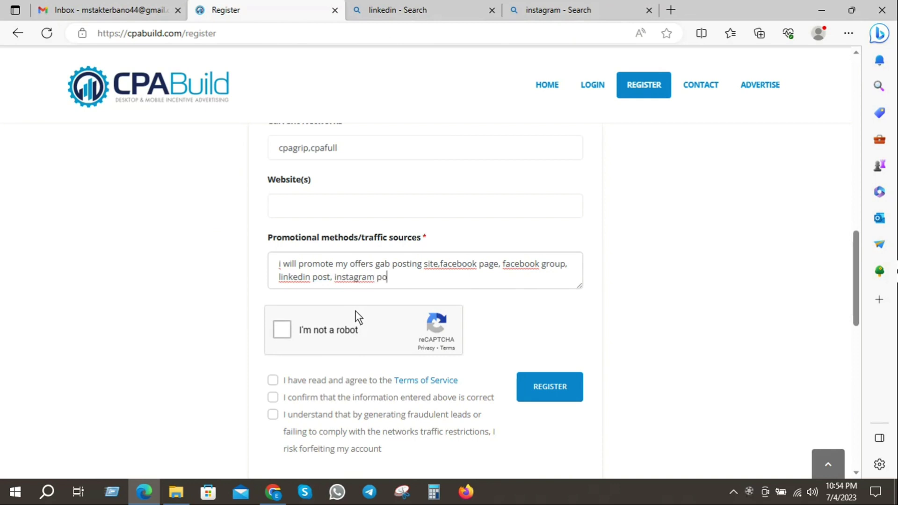
pyautogui.write(',')
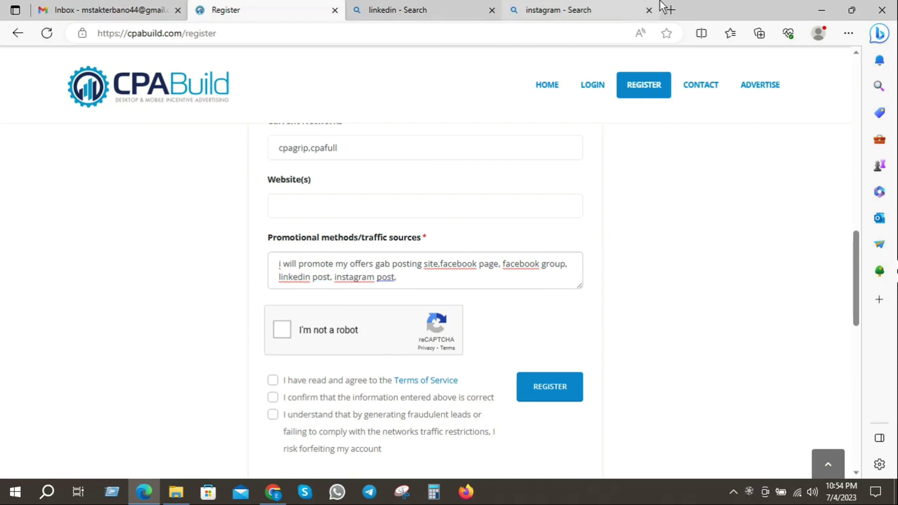
# Run a Bing search in a new tab for the mistyped 'linkedincricklist'
pyautogui.click(671, 10)
pyautogui.click(221, 36)
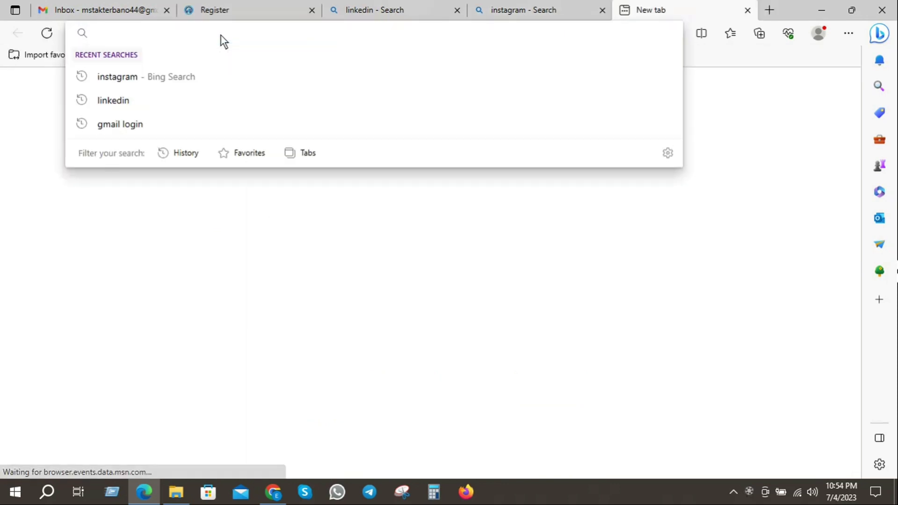
pyautogui.write('lin')
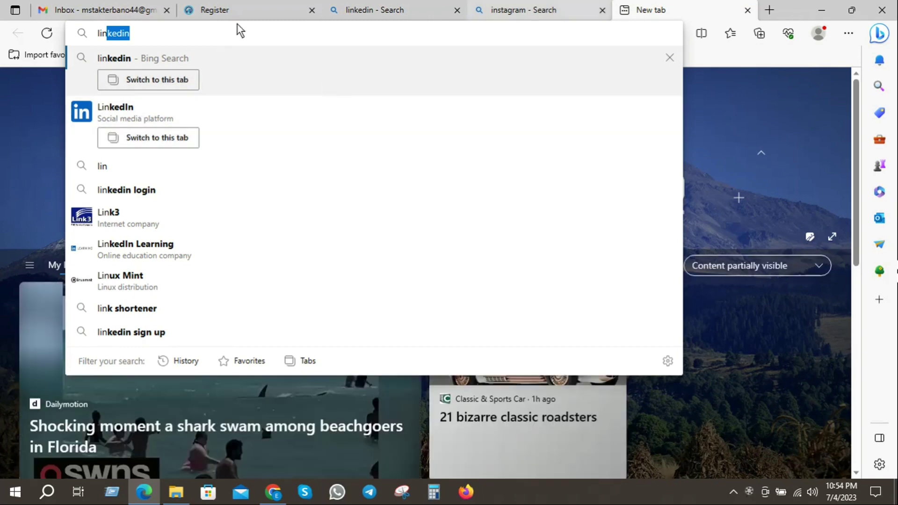
pyautogui.write('kedin')
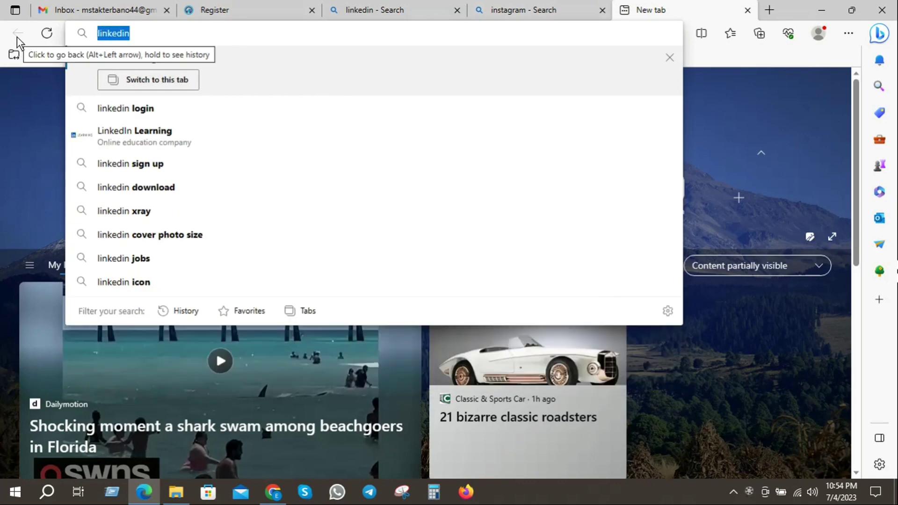
pyautogui.write('crick')
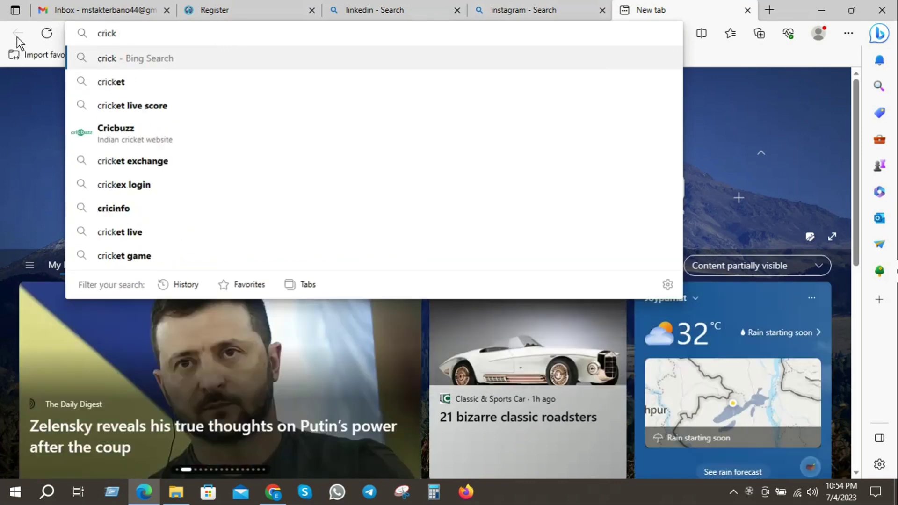
pyautogui.write('list')
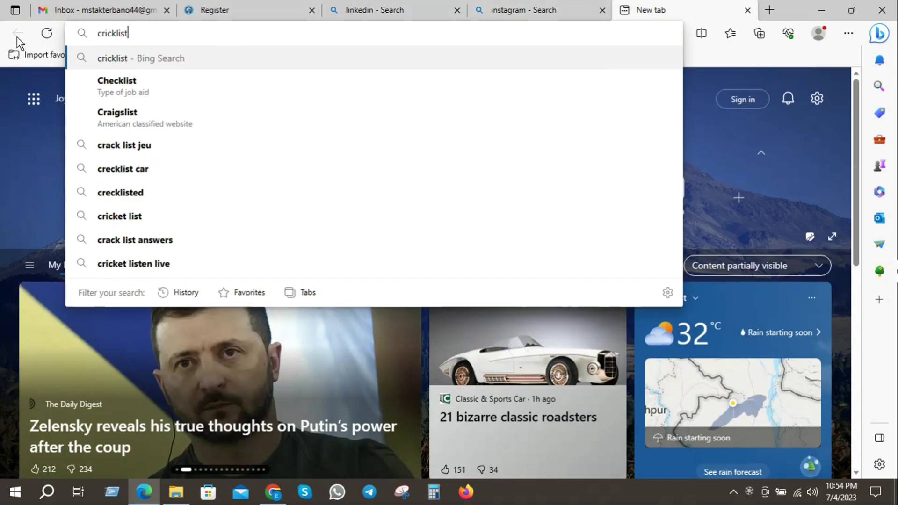
pyautogui.click(124, 86)
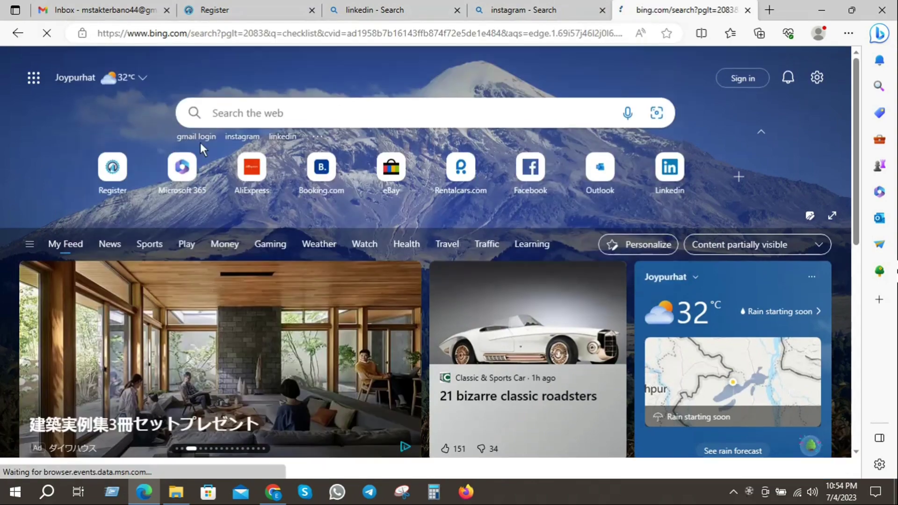
pyautogui.scroll(-1, 263, 319)
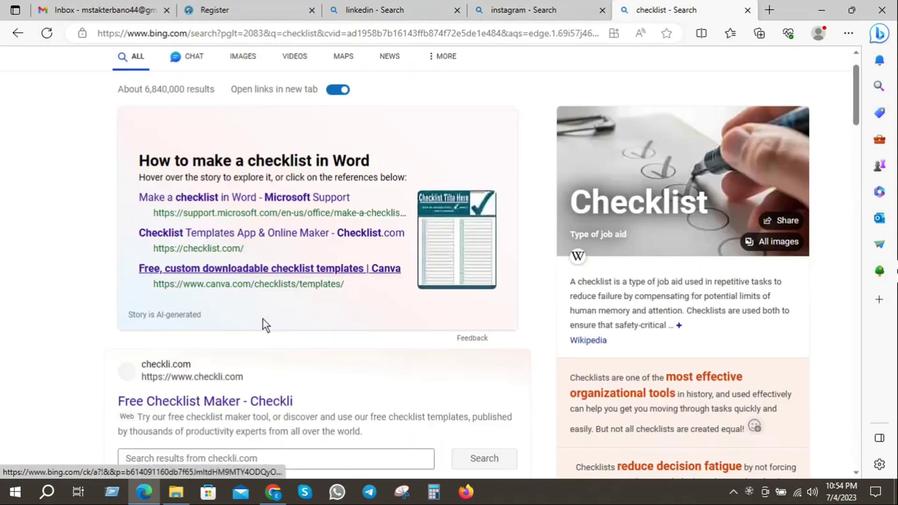
pyautogui.scroll(-1, 262, 320)
pyautogui.scroll(3, 227, 141)
# Search 'cricklist', open the craigslist result, and select craigslist in the address bar
pyautogui.moveTo(227, 80); pyautogui.dragTo(2, 80)
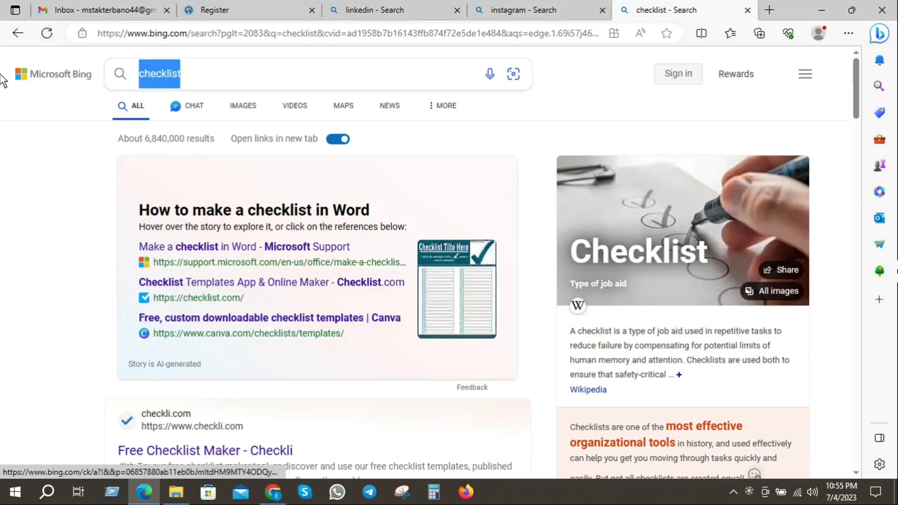
pyautogui.write('cr')
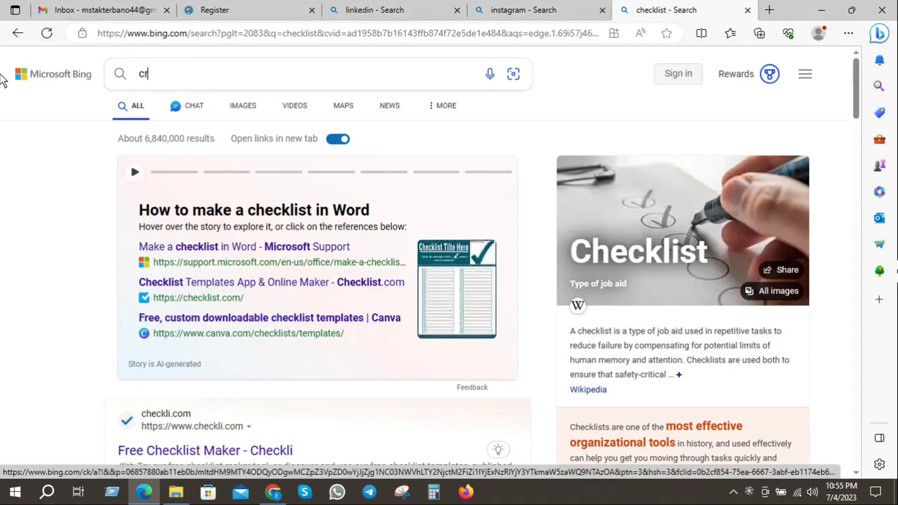
pyautogui.write('icklist')
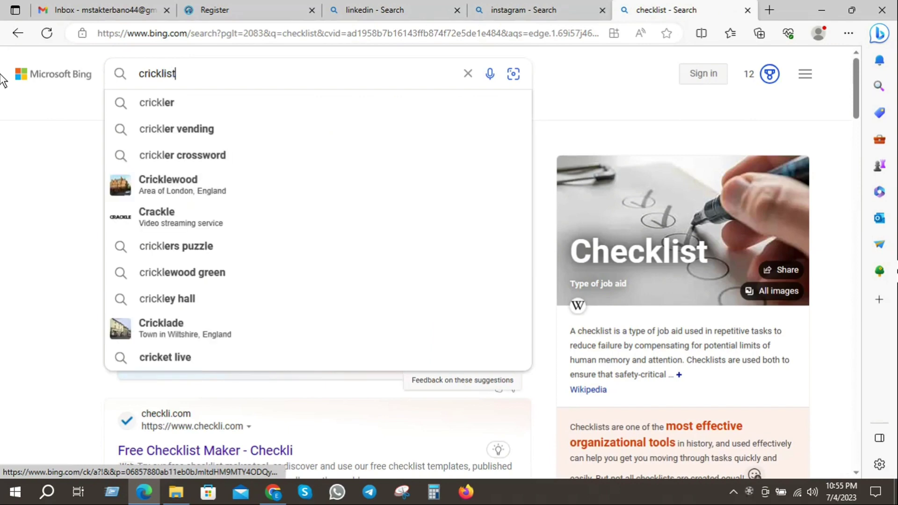
pyautogui.press('Return')
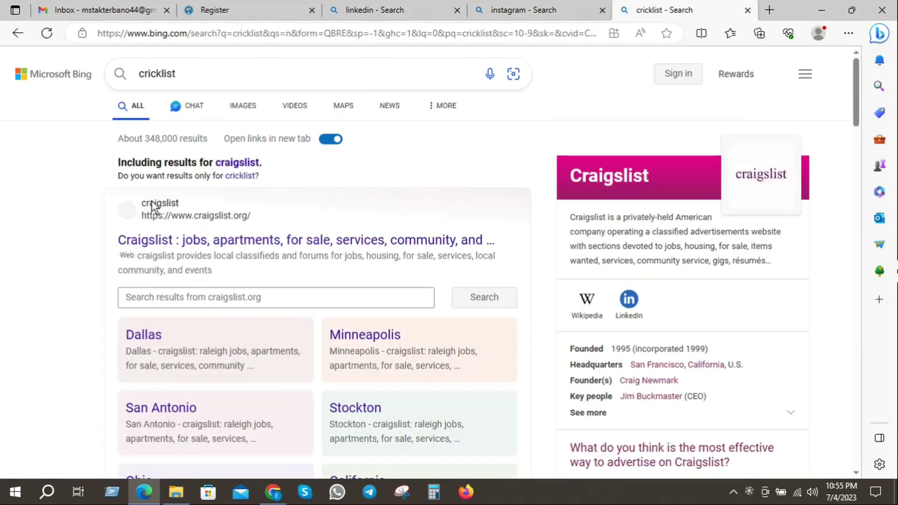
pyautogui.click(151, 201)
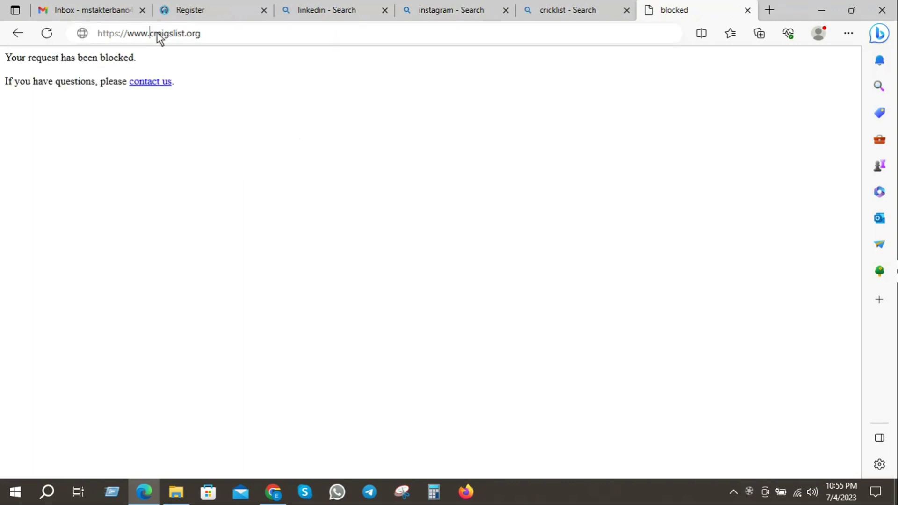
pyautogui.moveTo(149, 34); pyautogui.dragTo(183, 34)
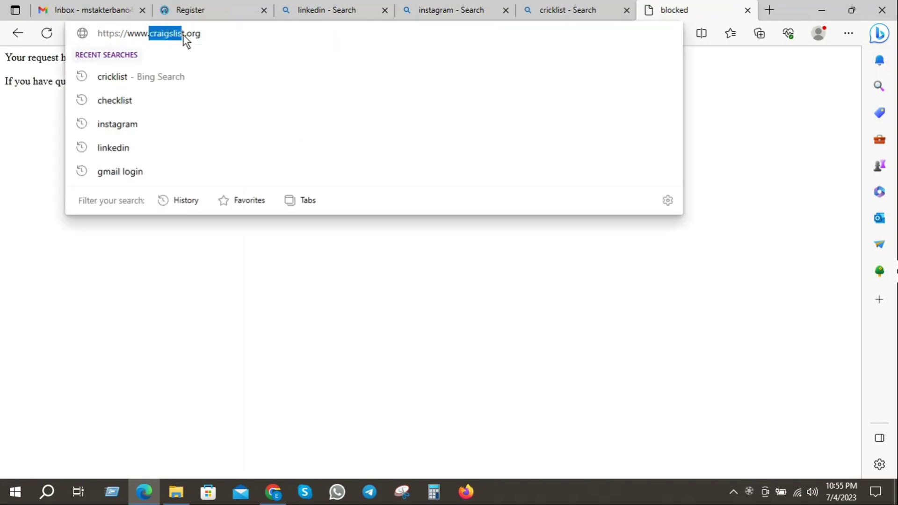
# Copy craigslist from the address bar and append 'craigslist post ETC' to the promotional methods
pyautogui.rightClick(166, 34)
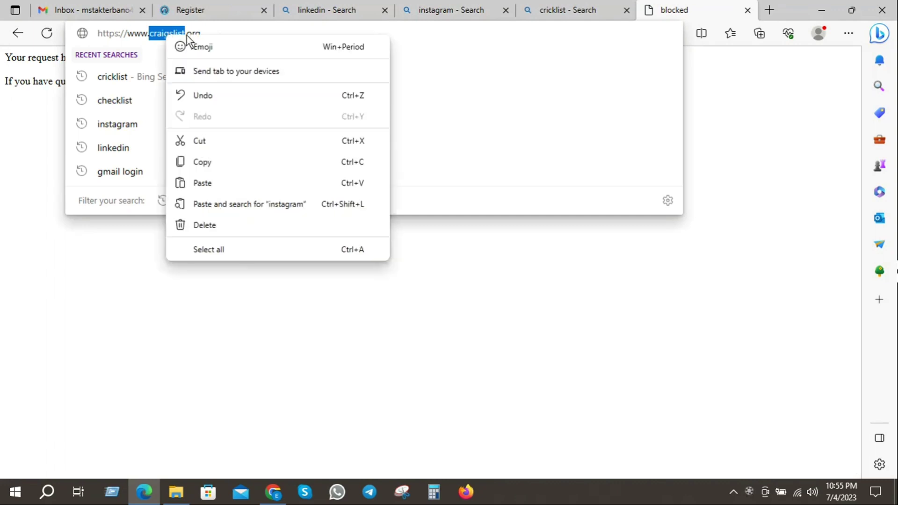
pyautogui.click(198, 163)
pyautogui.click(252, 9)
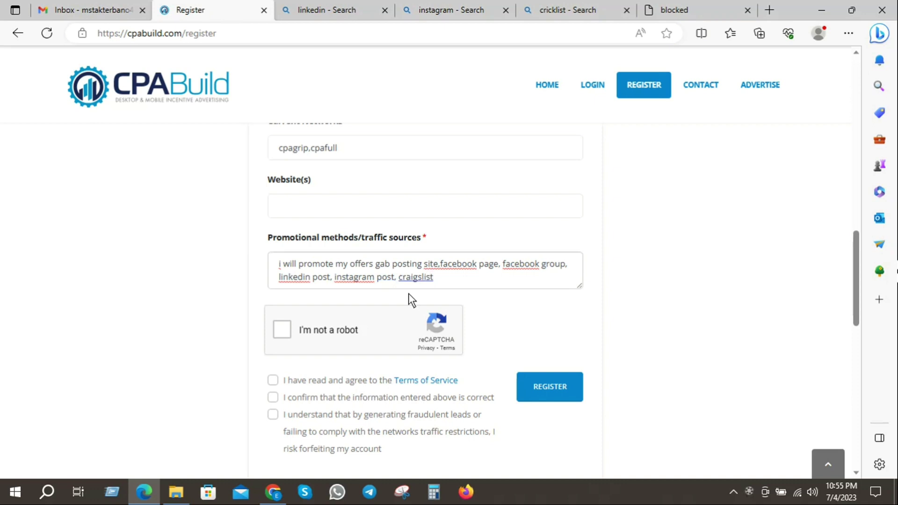
pyautogui.write('post ETC')
# Tick 'I'm not a robot' and the agreement boxes, then submit with REGISTER
pyautogui.click(289, 333)
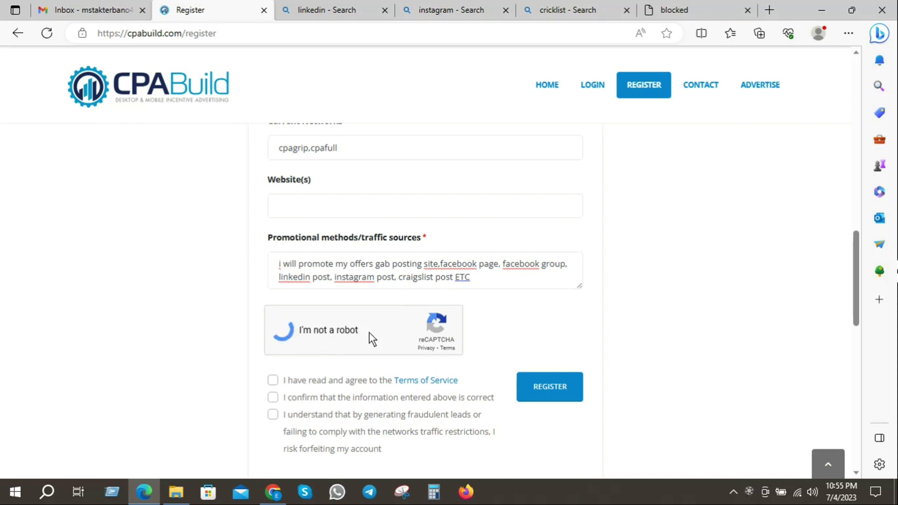
pyautogui.scroll(-1, 368, 294)
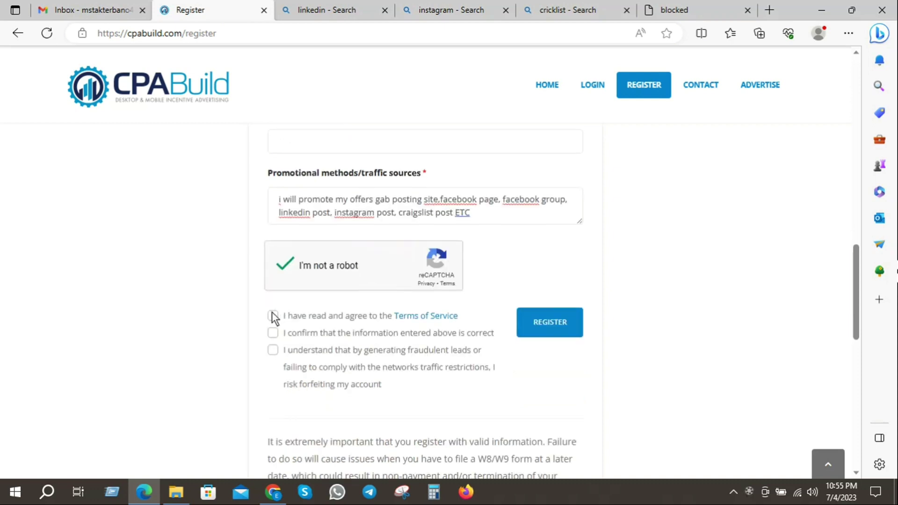
pyautogui.click(273, 350)
pyautogui.click(273, 333)
pyautogui.scroll(-1, 358, 316)
pyautogui.scroll(15, 359, 317)
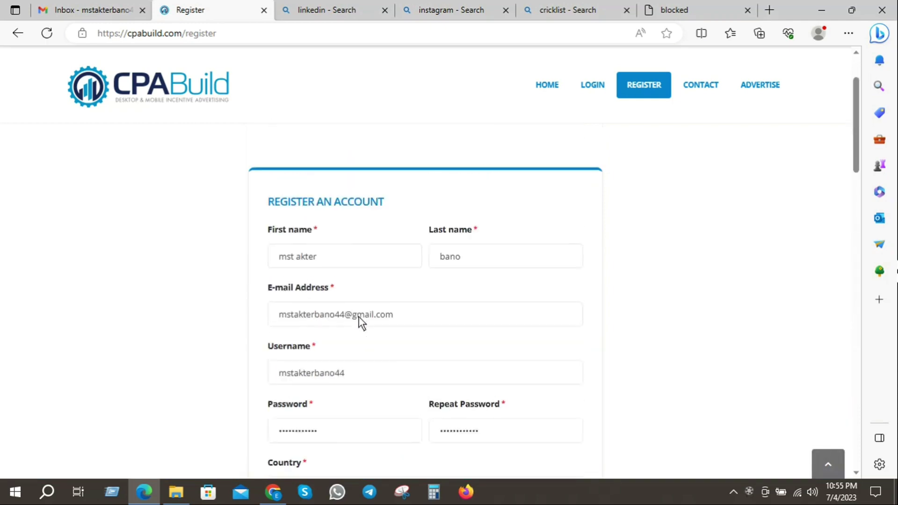
pyautogui.scroll(-6, 360, 313)
pyautogui.scroll(-10, 370, 309)
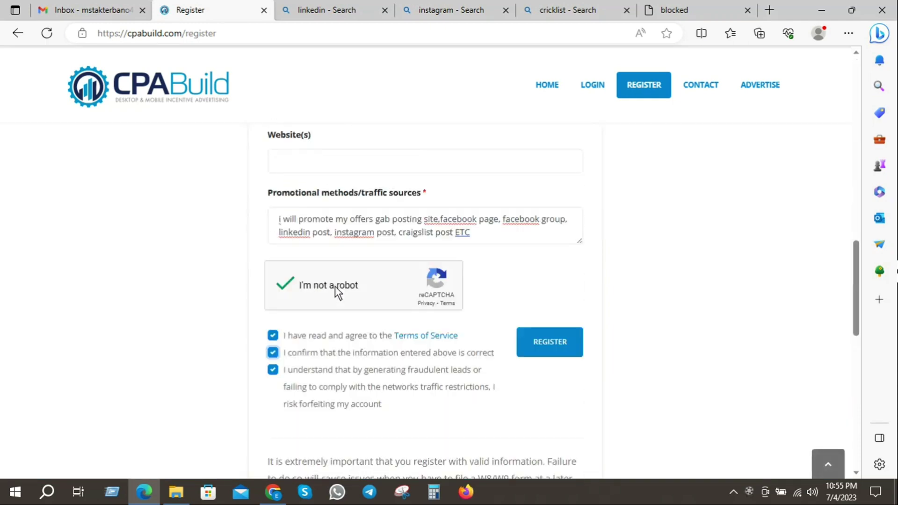
pyautogui.click(555, 257)
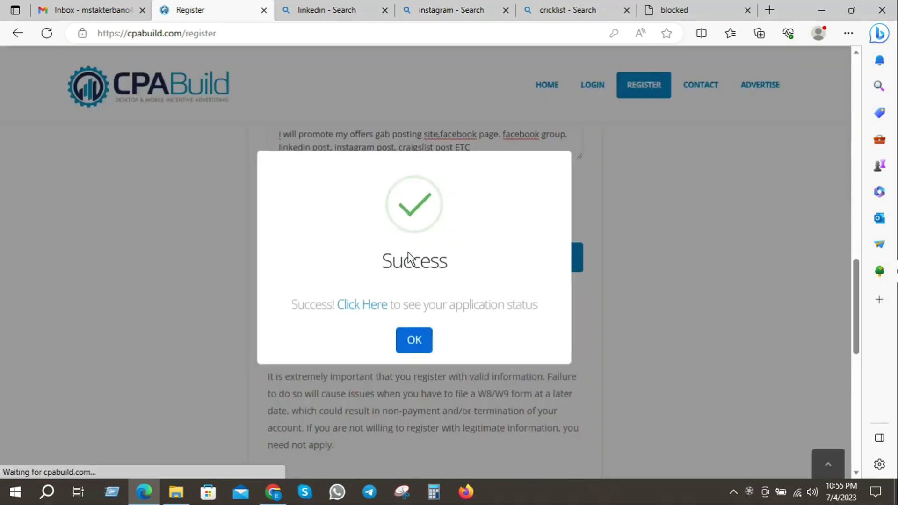
# Dismiss the Success dialog, review the Application Status page, then close that tab
pyautogui.click(414, 340)
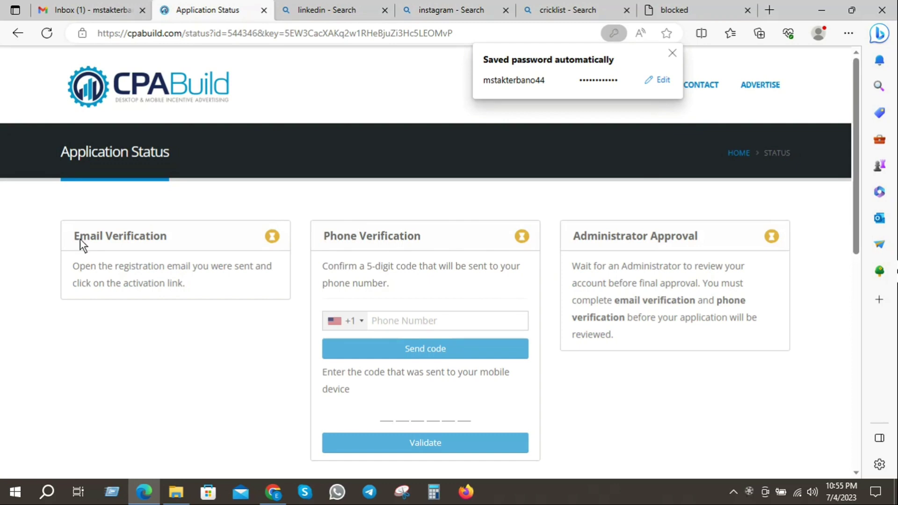
pyautogui.moveTo(192, 239); pyautogui.dragTo(74, 238)
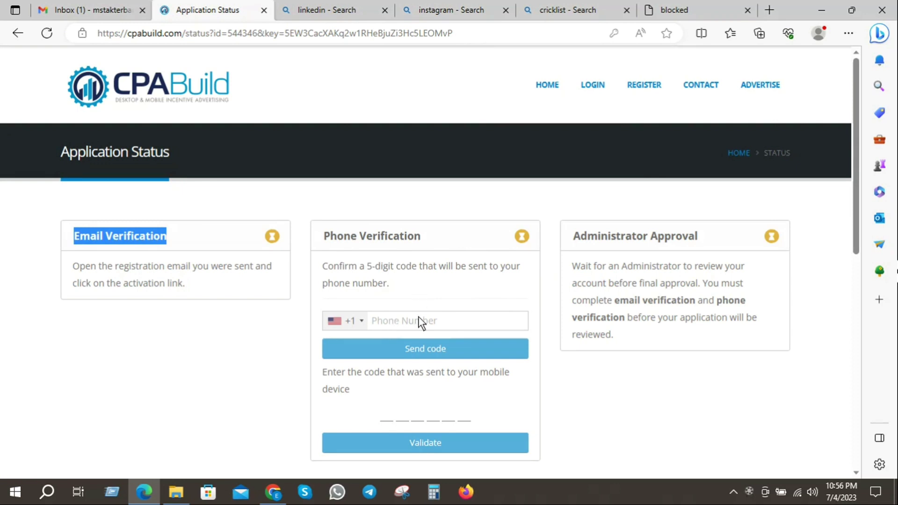
pyautogui.click(264, 9)
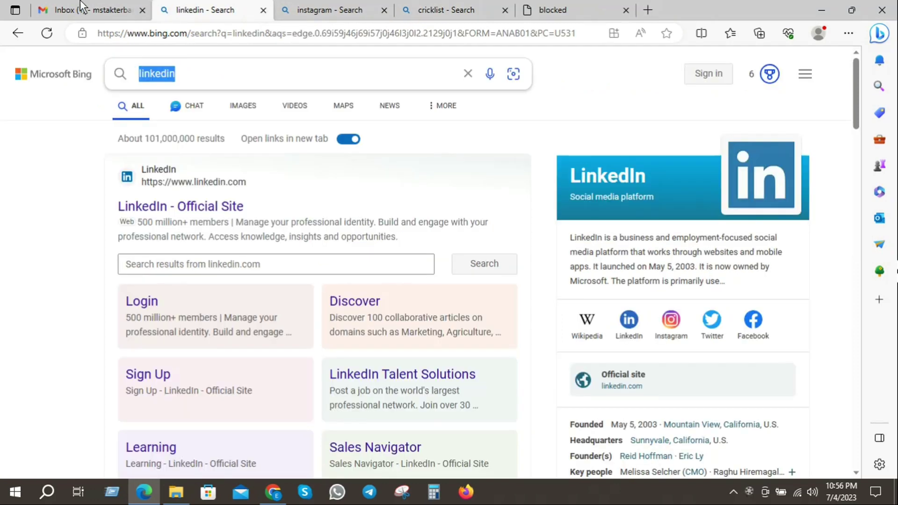
# In Gmail, open the CPABuild 'Verify Email' message and confirm the email address
pyautogui.click(79, 6)
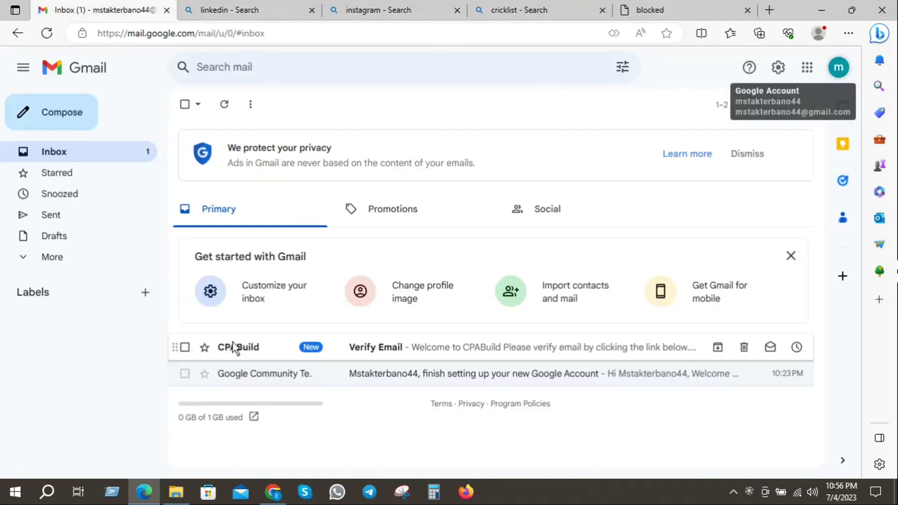
pyautogui.click(391, 347)
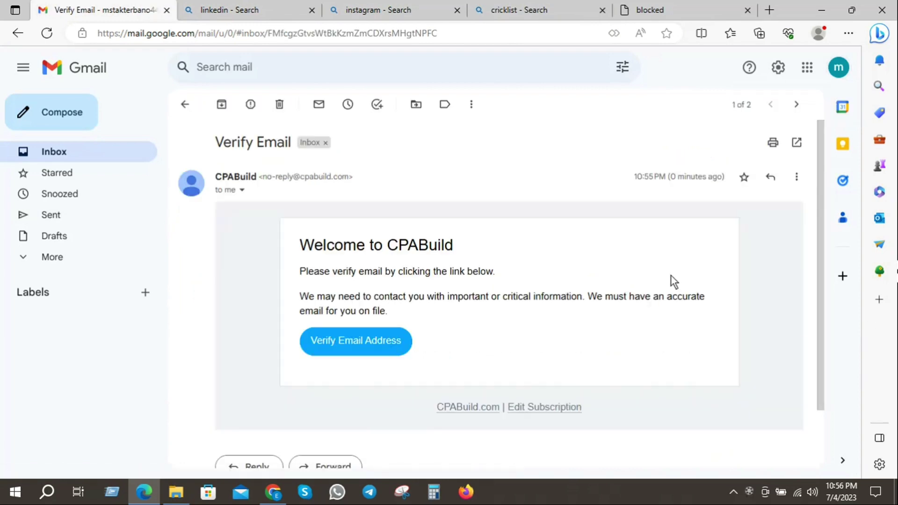
pyautogui.click(358, 335)
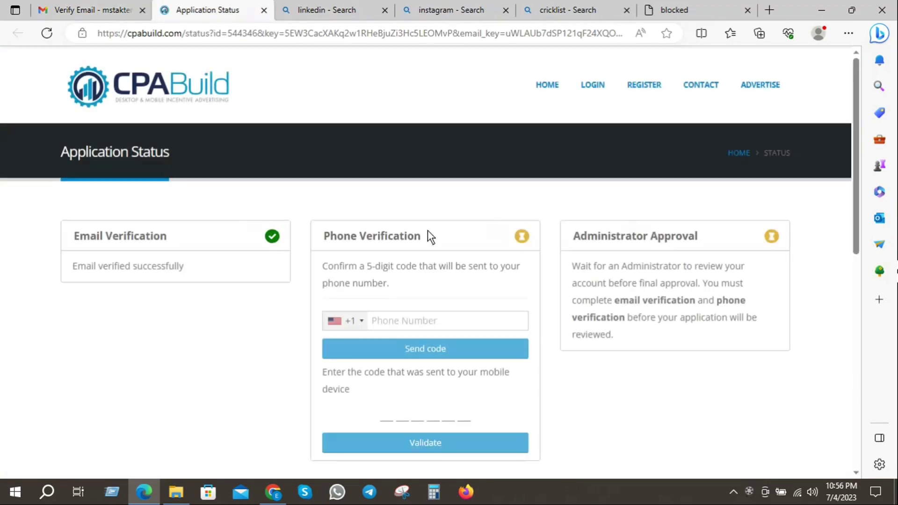
# Set the phone verification country code to Bangladesh +880
pyautogui.moveTo(140, 236); pyautogui.dragTo(78, 235)
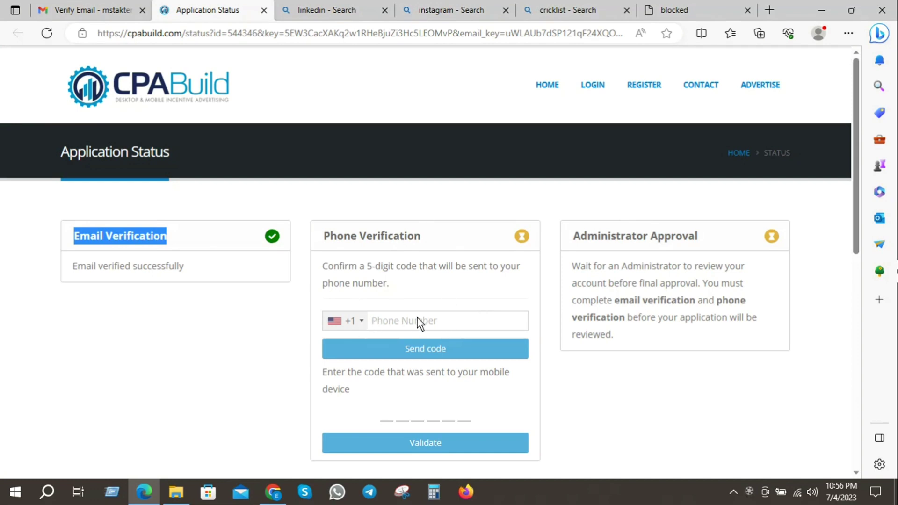
pyautogui.click(362, 320)
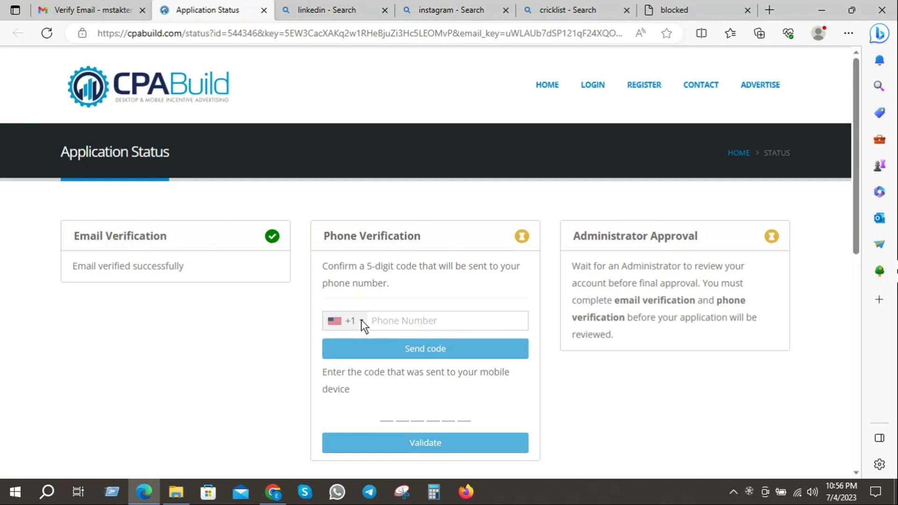
pyautogui.scroll(-1, 415, 400)
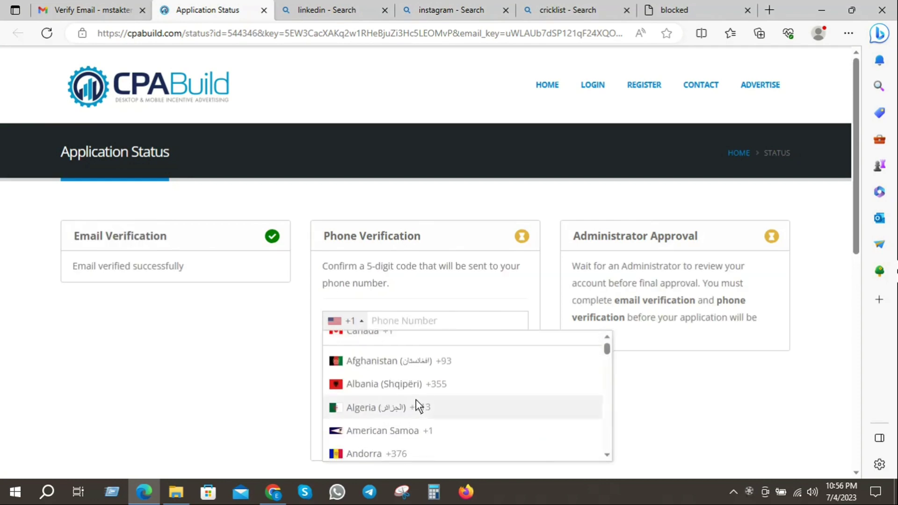
pyautogui.scroll(-5, 417, 400)
pyautogui.scroll(-3, 417, 400)
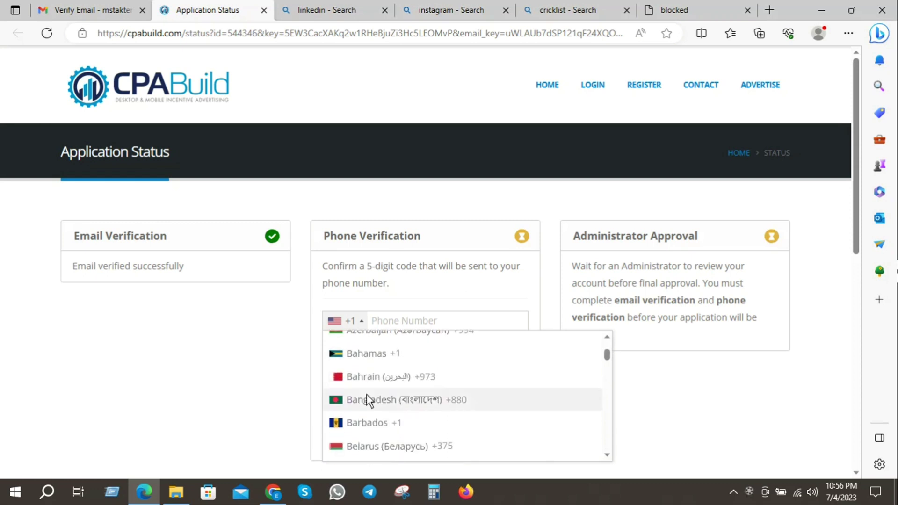
pyautogui.click(367, 400)
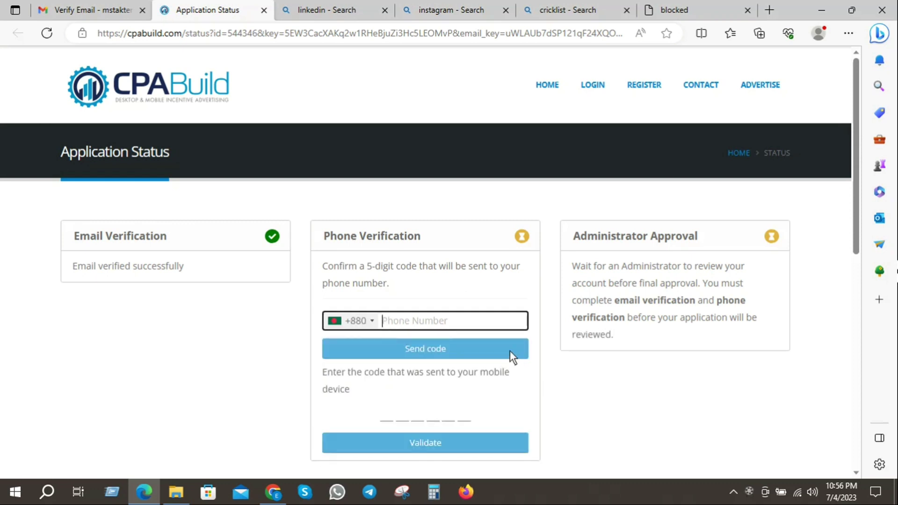
# Fill the Phone Number field with the saved autofill phone number
pyautogui.scroll(-1, 679, 302)
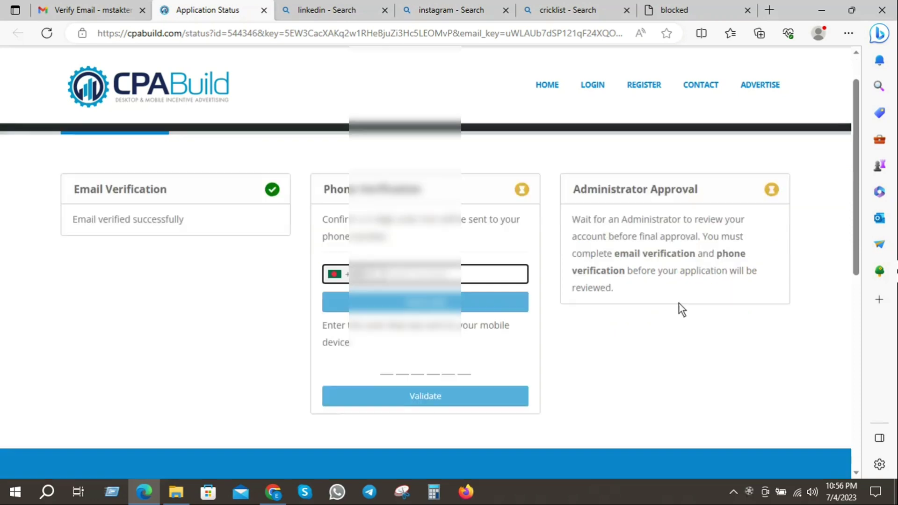
pyautogui.click(394, 258)
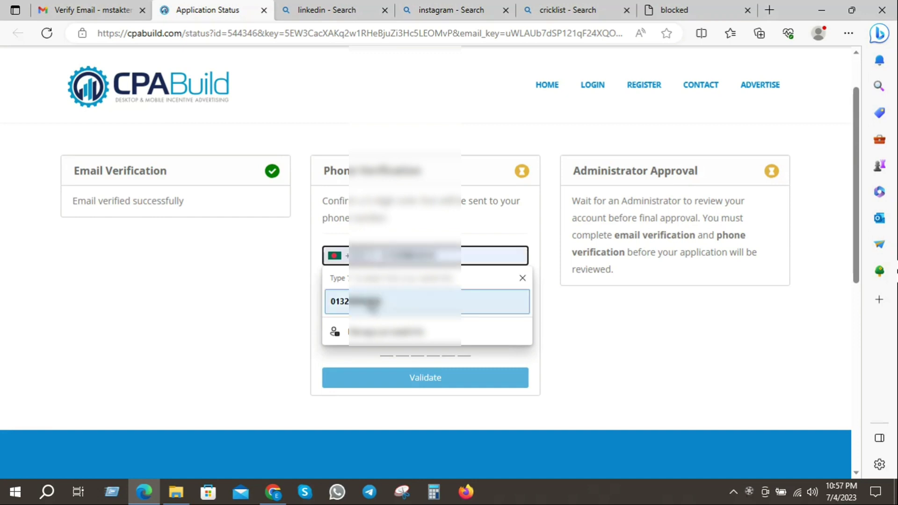
pyautogui.click(374, 302)
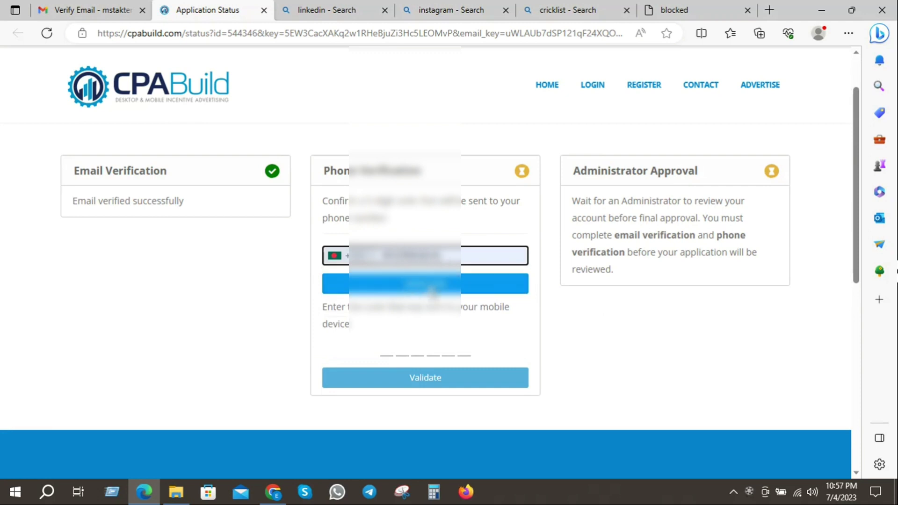
# Send a code to the phone, then enter and validate the received verification code
pyautogui.click(433, 294)
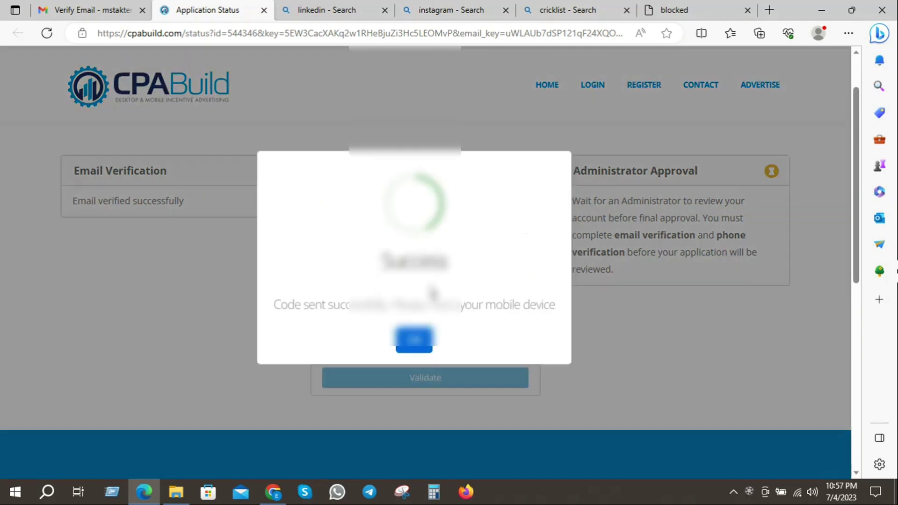
pyautogui.click(416, 339)
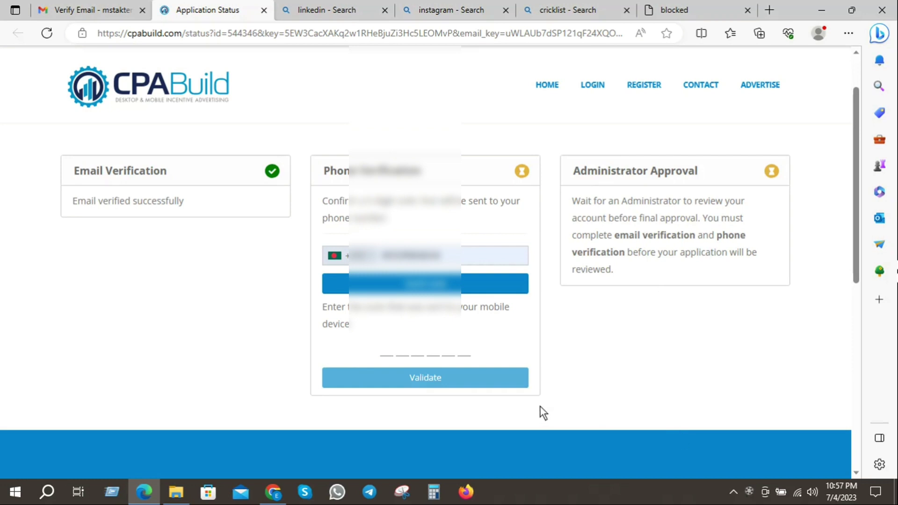
pyautogui.click(389, 352)
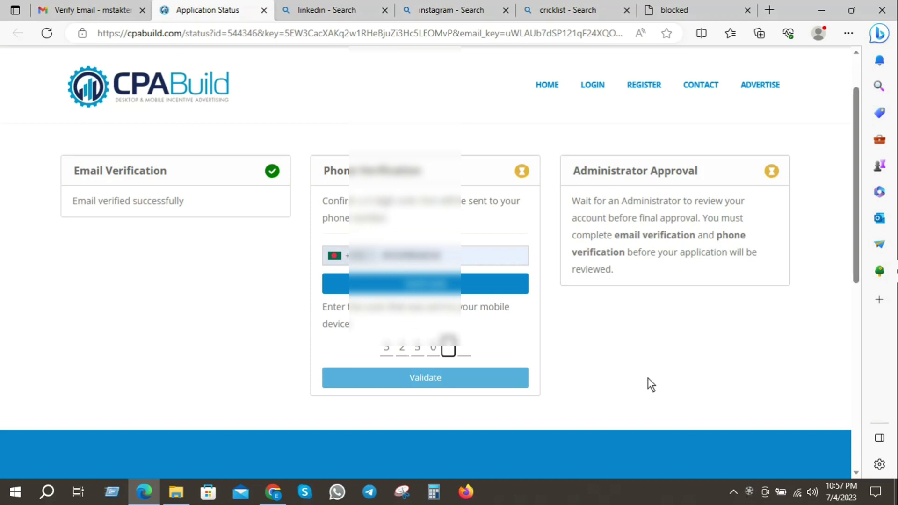
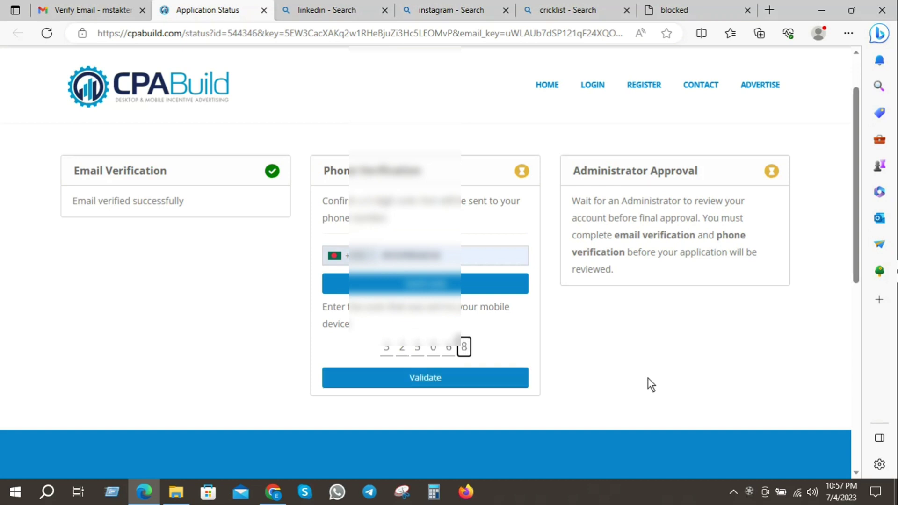
pyautogui.click(422, 379)
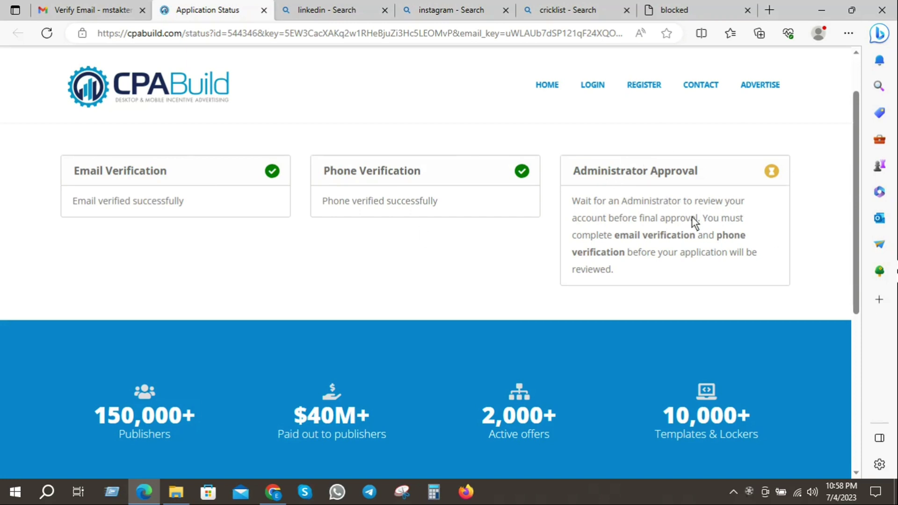
# Return Gmail to the inbox, minimize Edge, and bring back Chrome showing the Referrals page
pyautogui.scroll(-5, 697, 262)
pyautogui.scroll(8, 697, 293)
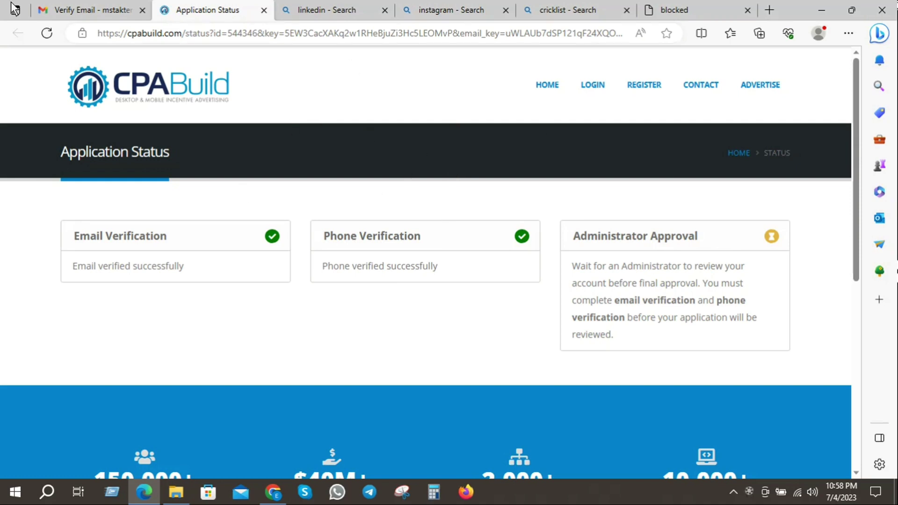
pyautogui.click(105, 9)
pyautogui.click(54, 143)
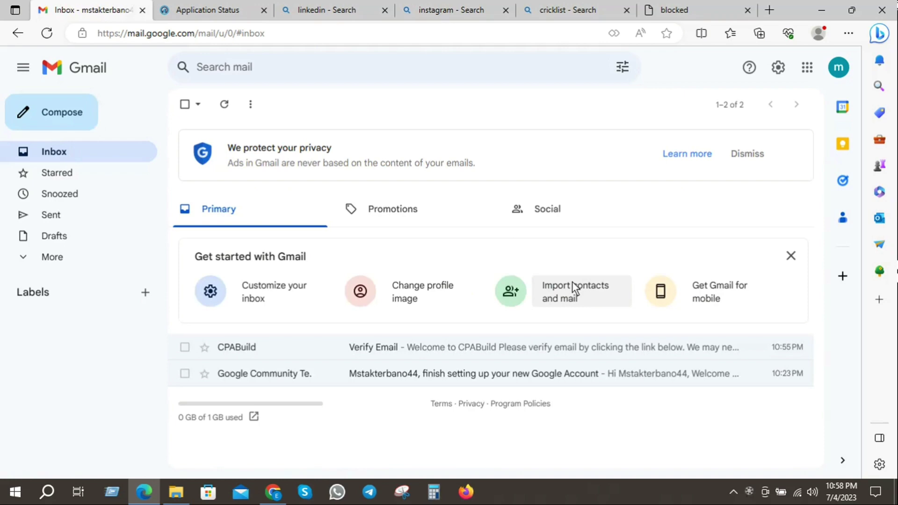
pyautogui.click(822, 10)
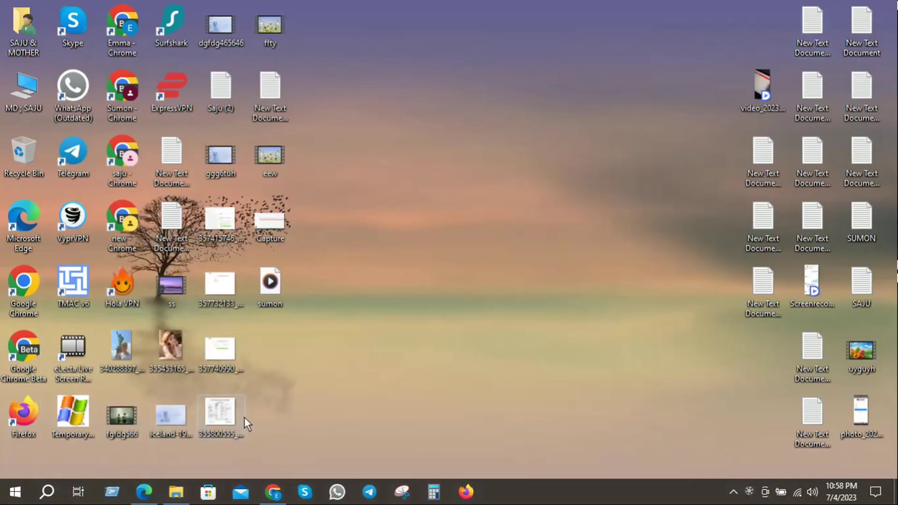
pyautogui.click(273, 492)
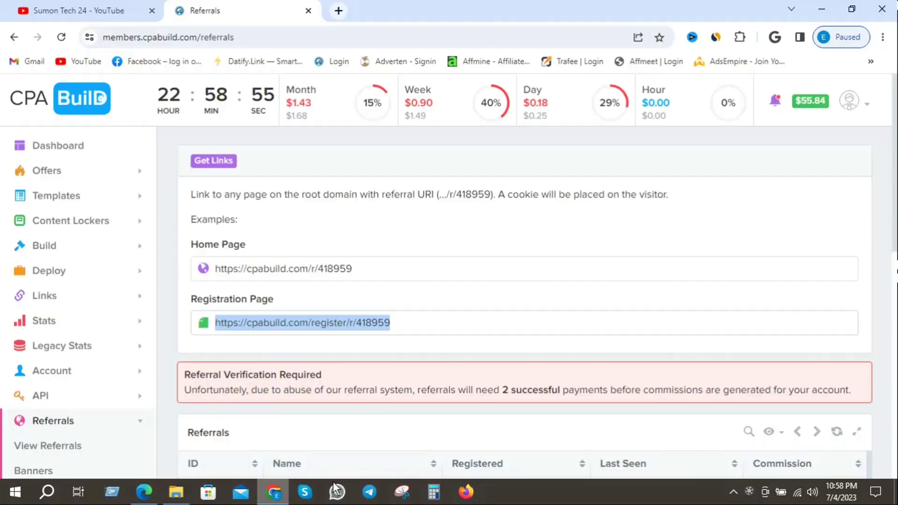
# Switch to the tech channel's YouTube Videos tab in Chrome
pyautogui.click(61, 10)
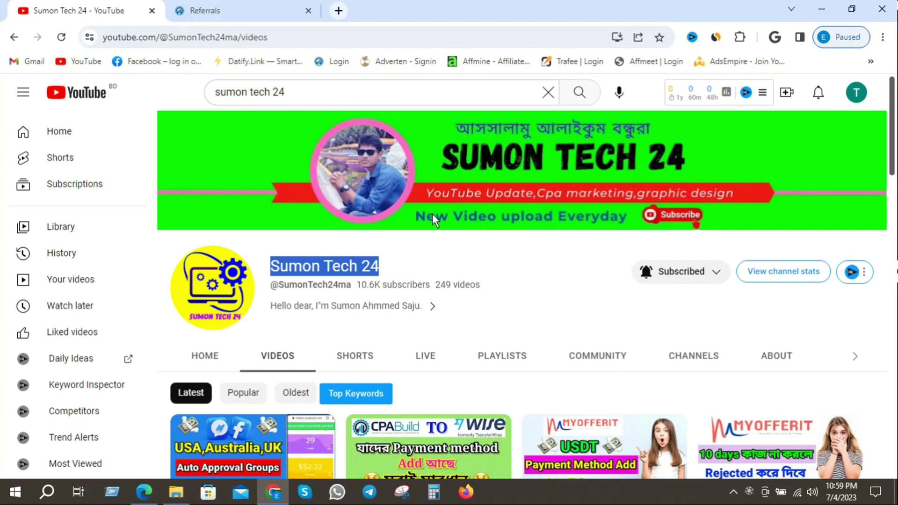
pyautogui.click(523, 286)
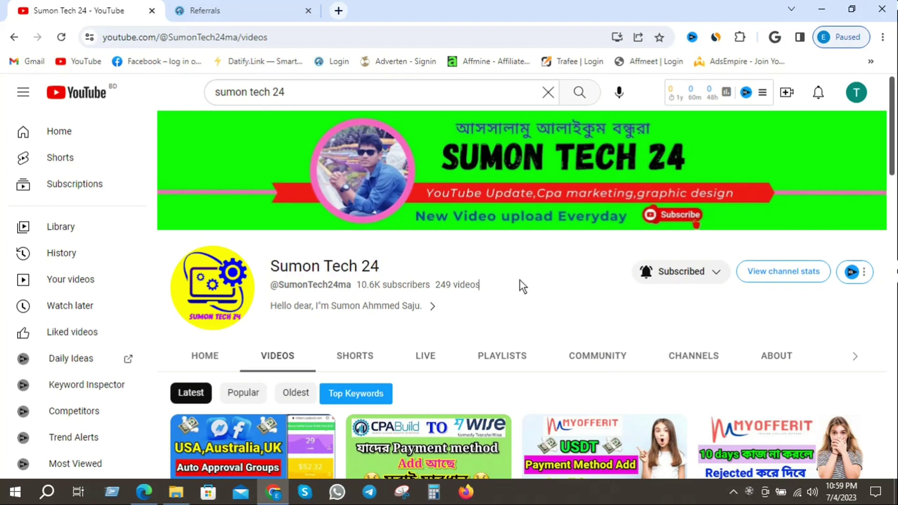